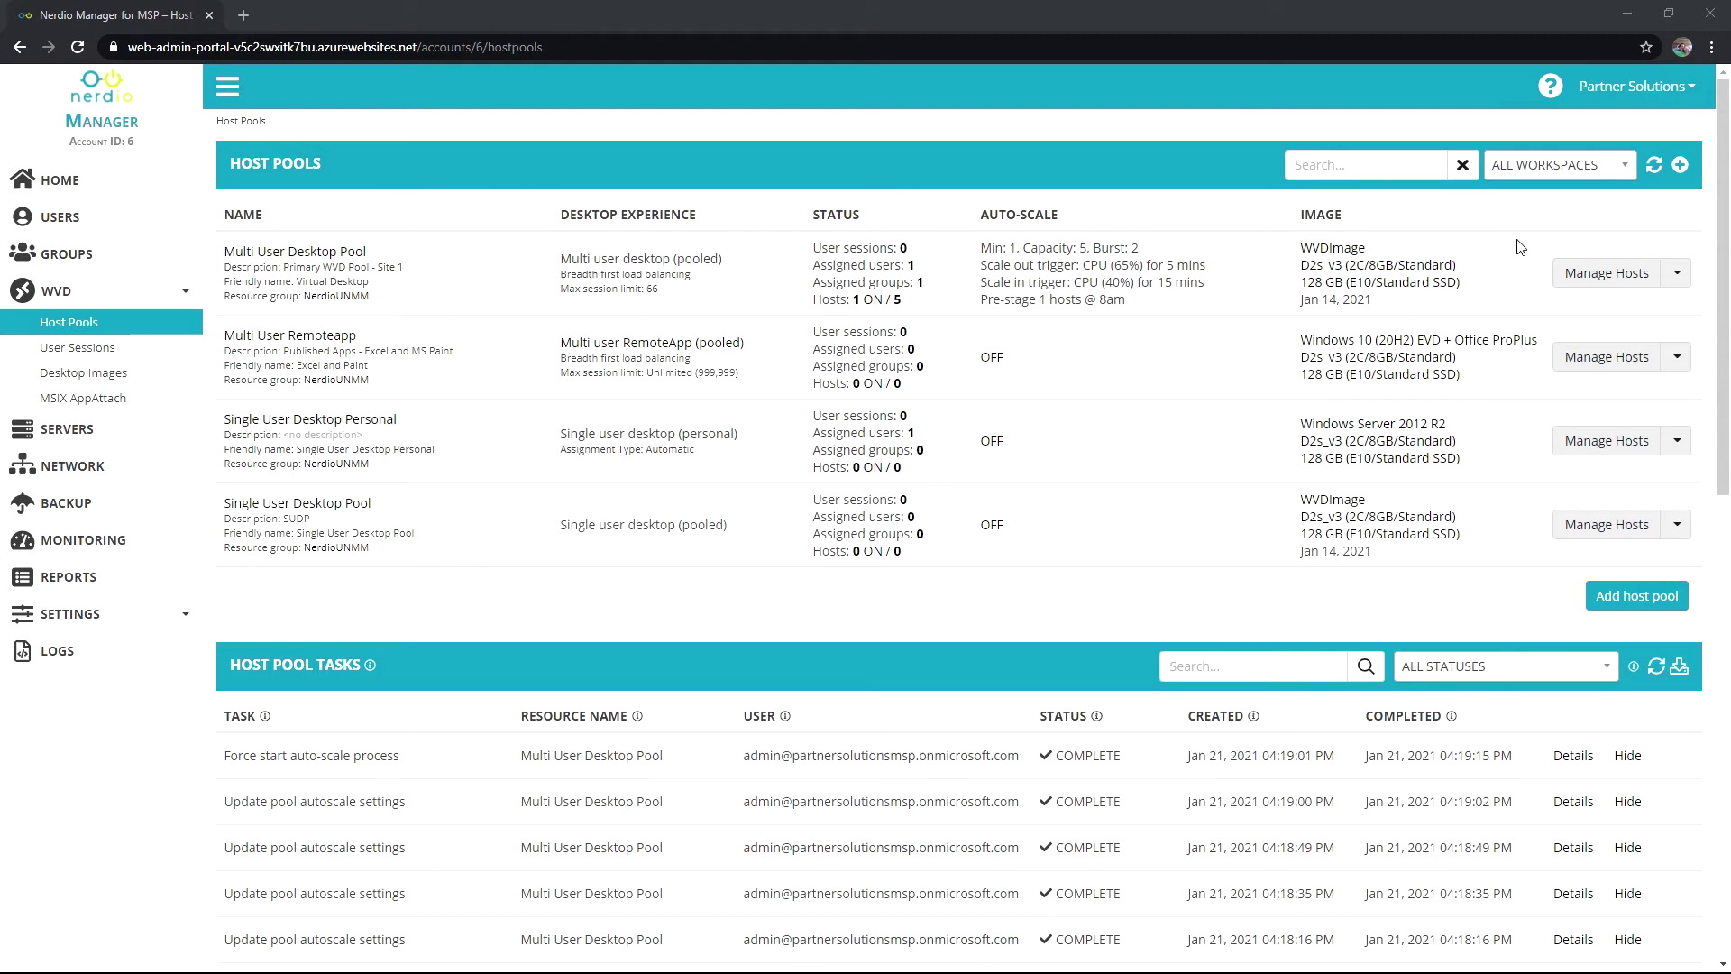
# Open the host actions menu on the Multi User Desktop Pool row.
pyautogui.click(1679, 281)
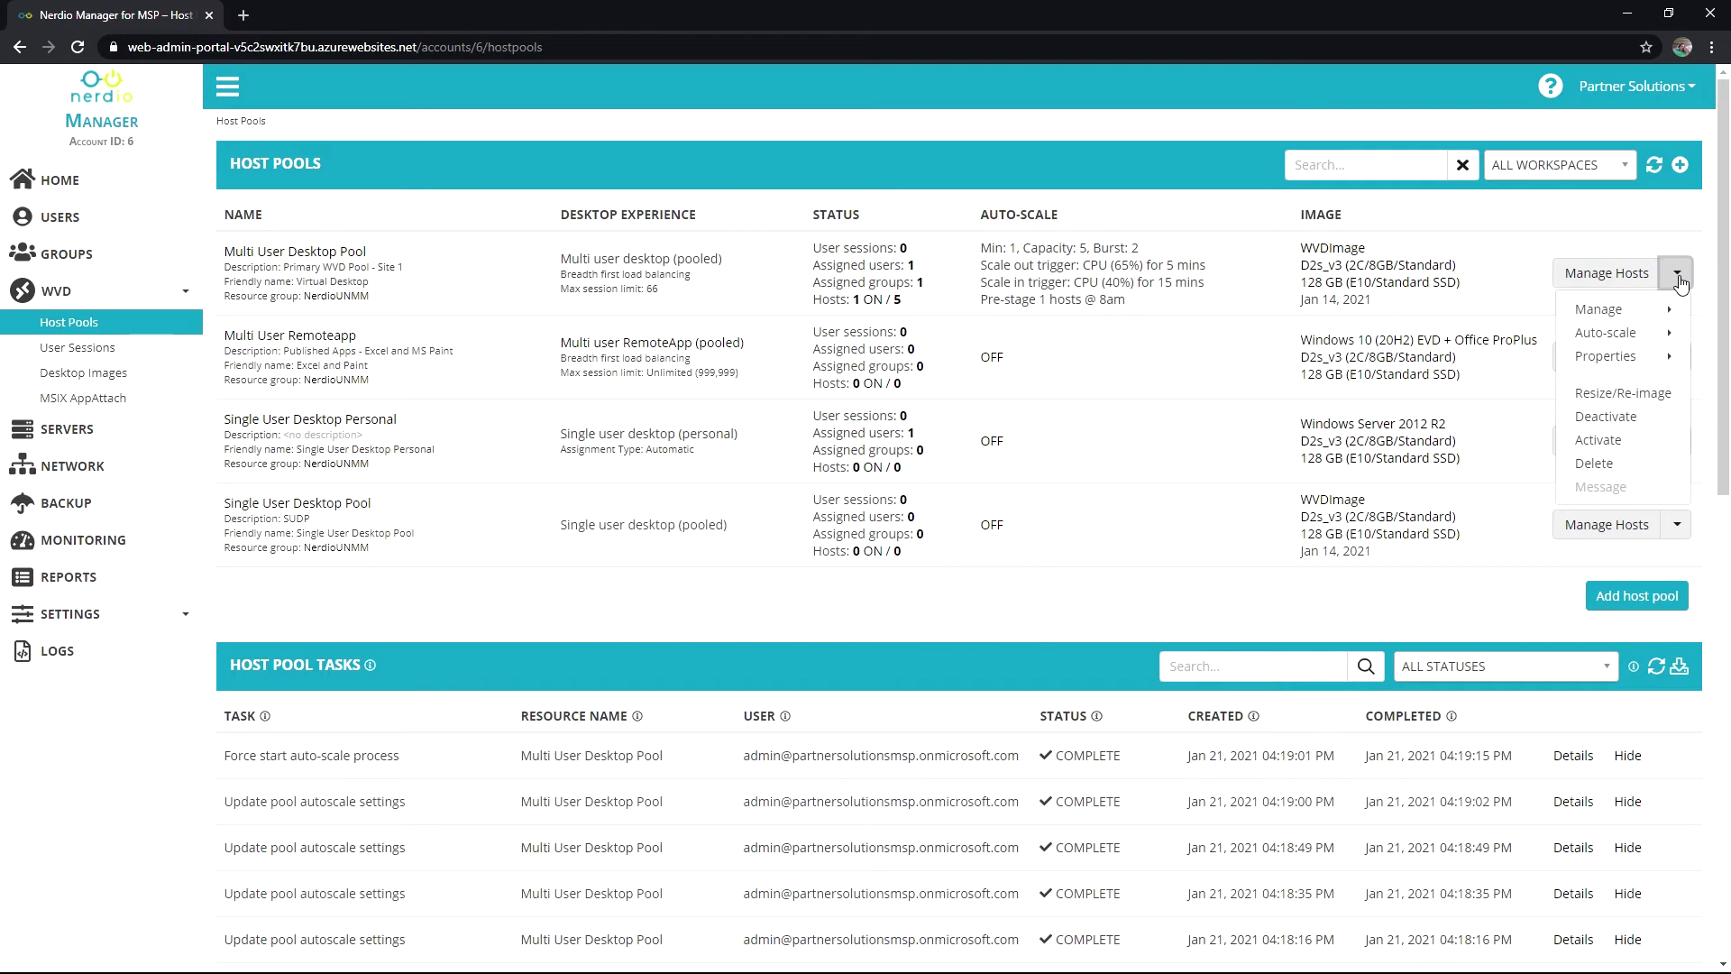
# Open the Manage Auto-Scale page for the Multi User Desktop Pool via Auto-scale > Configure.
pyautogui.moveTo(1605, 331)
pyautogui.click(1470, 339)
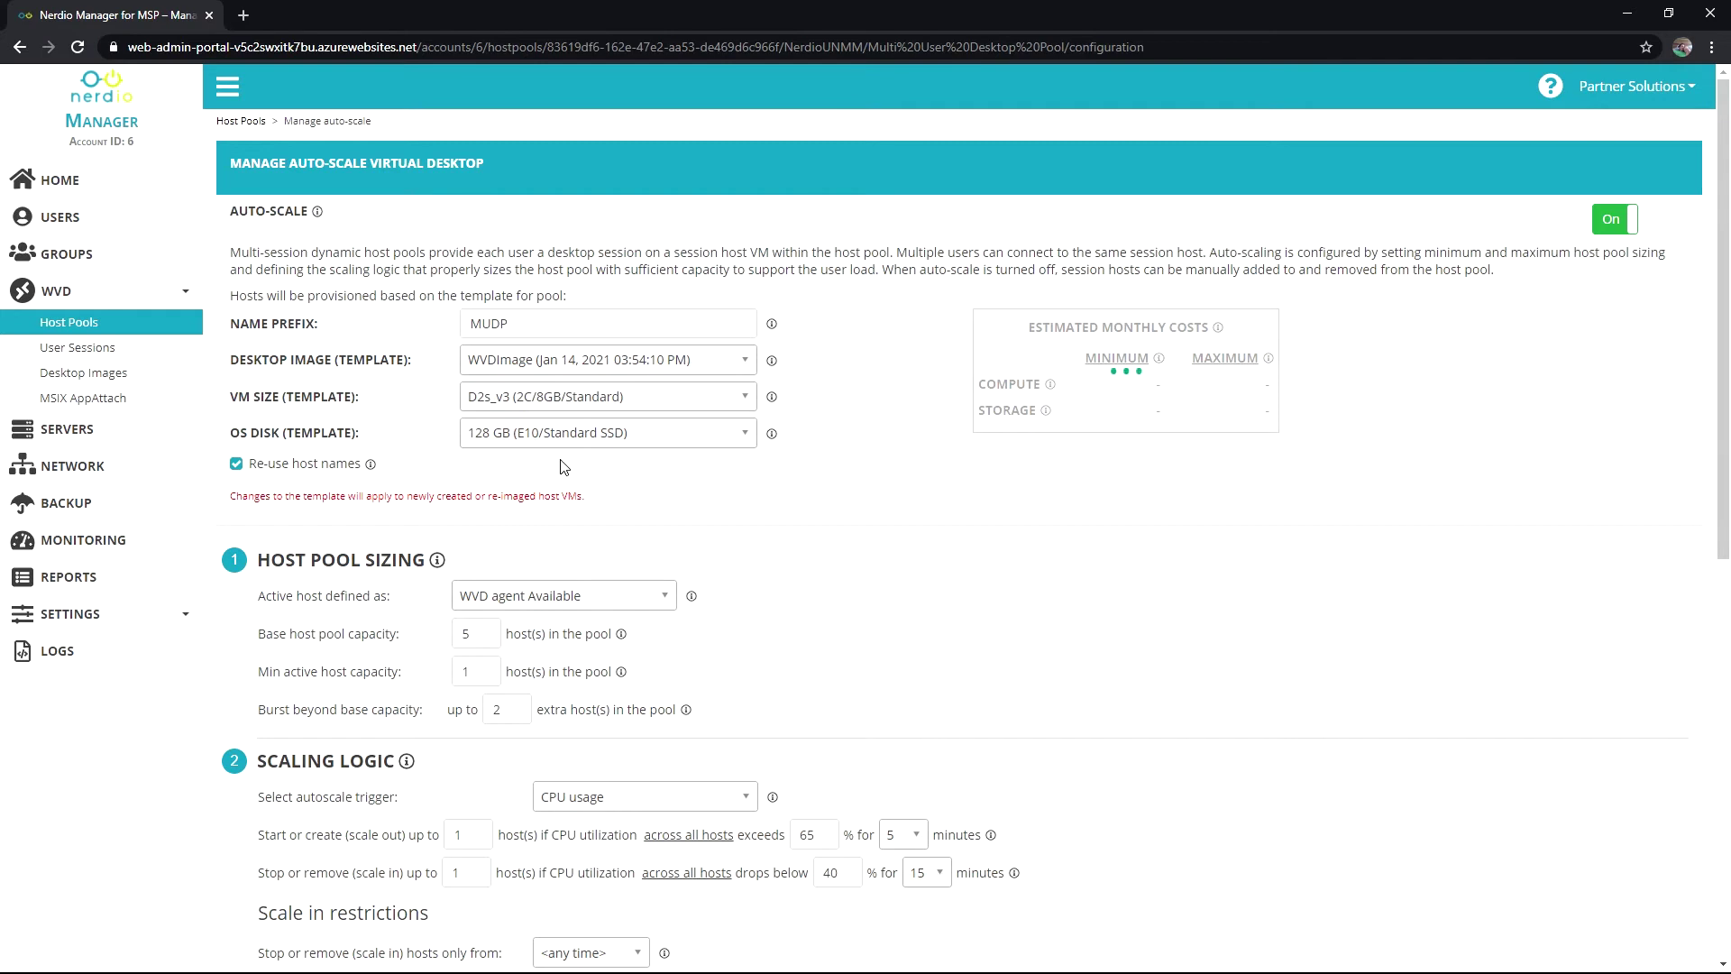
pyautogui.scroll(-5, 1691, 520)
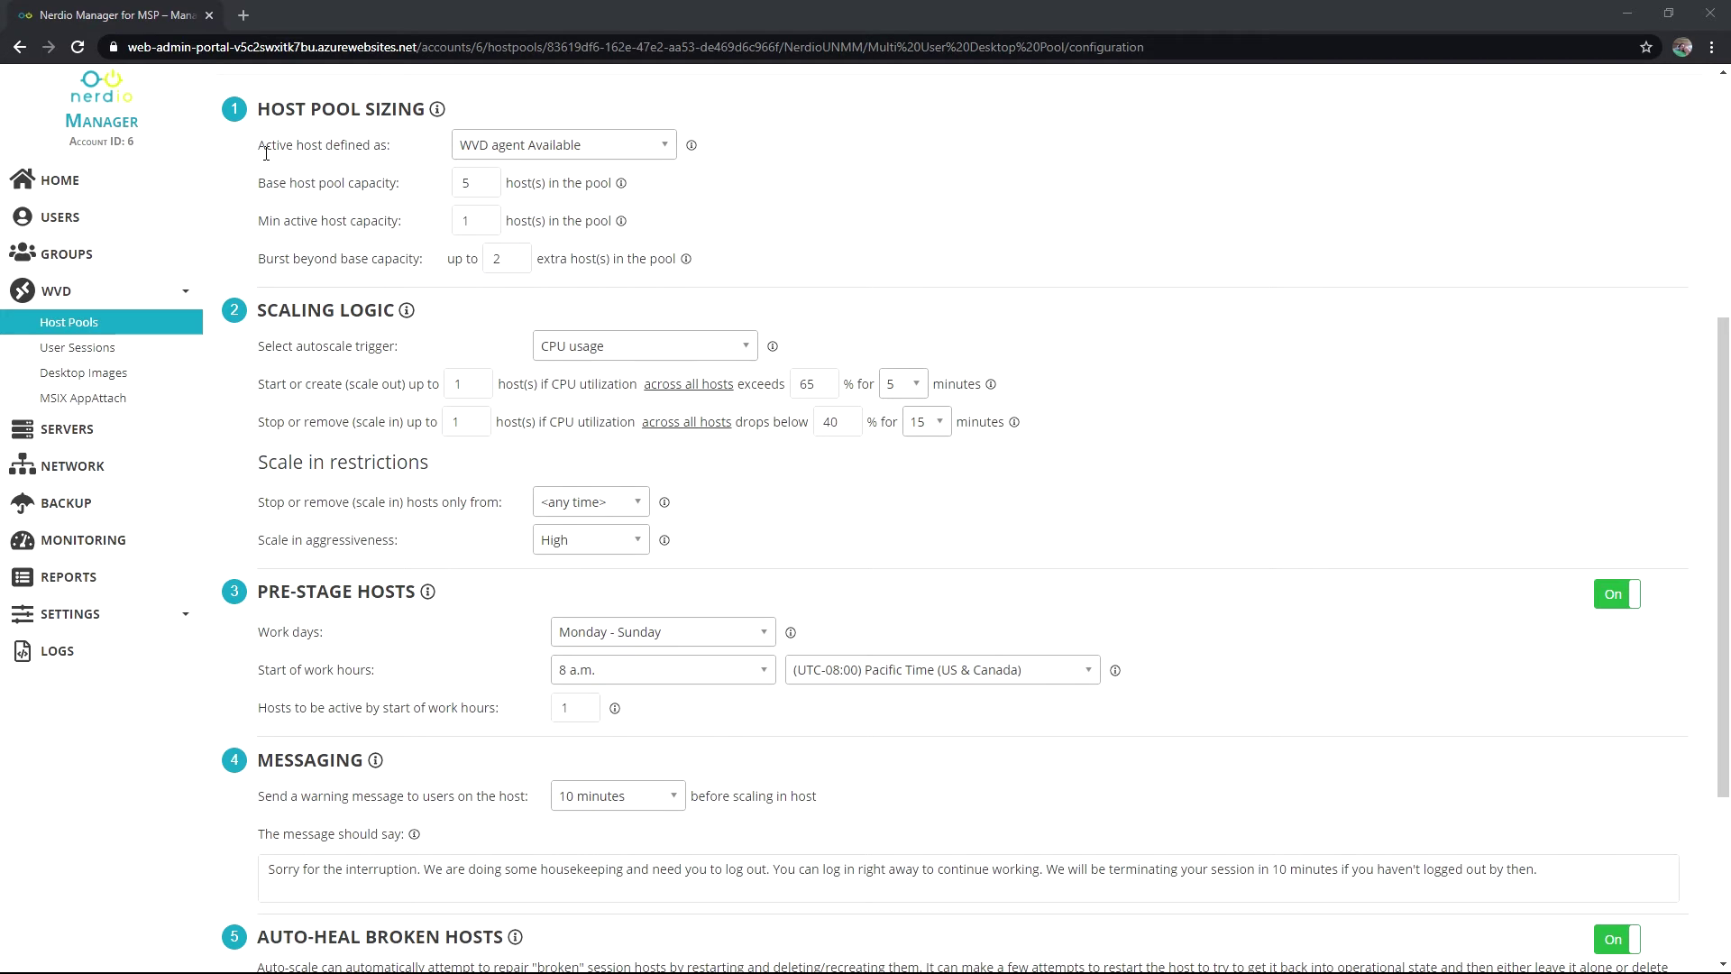
pyautogui.click(562, 146)
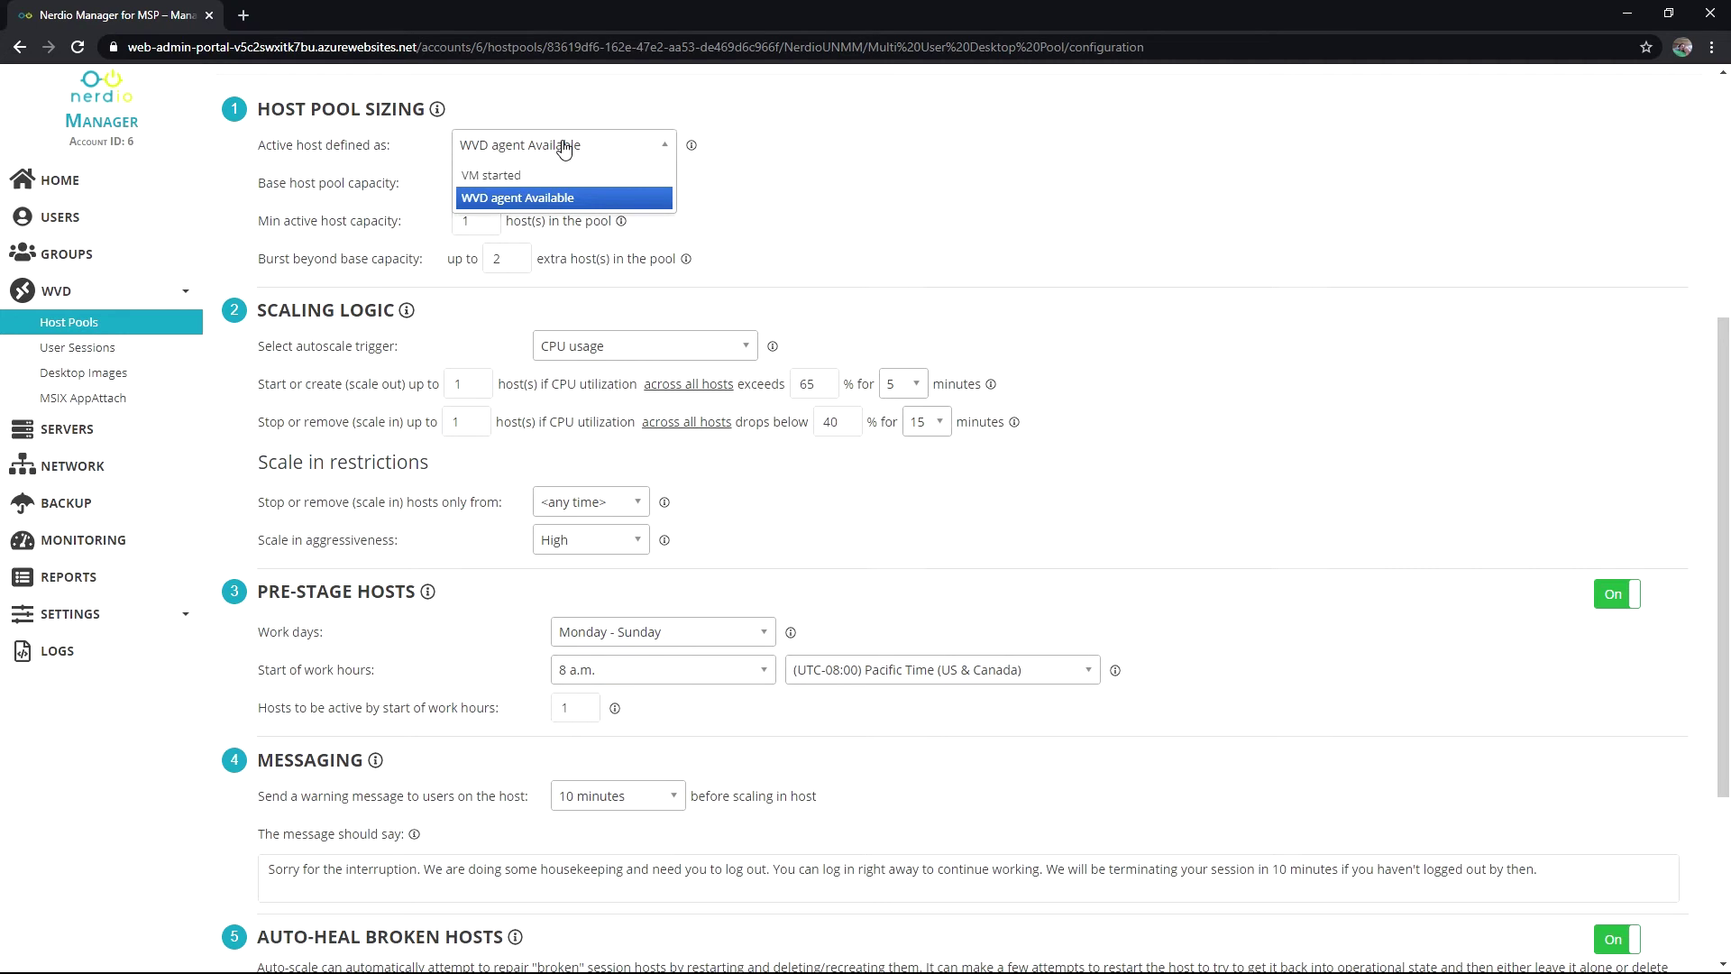
pyautogui.click(731, 185)
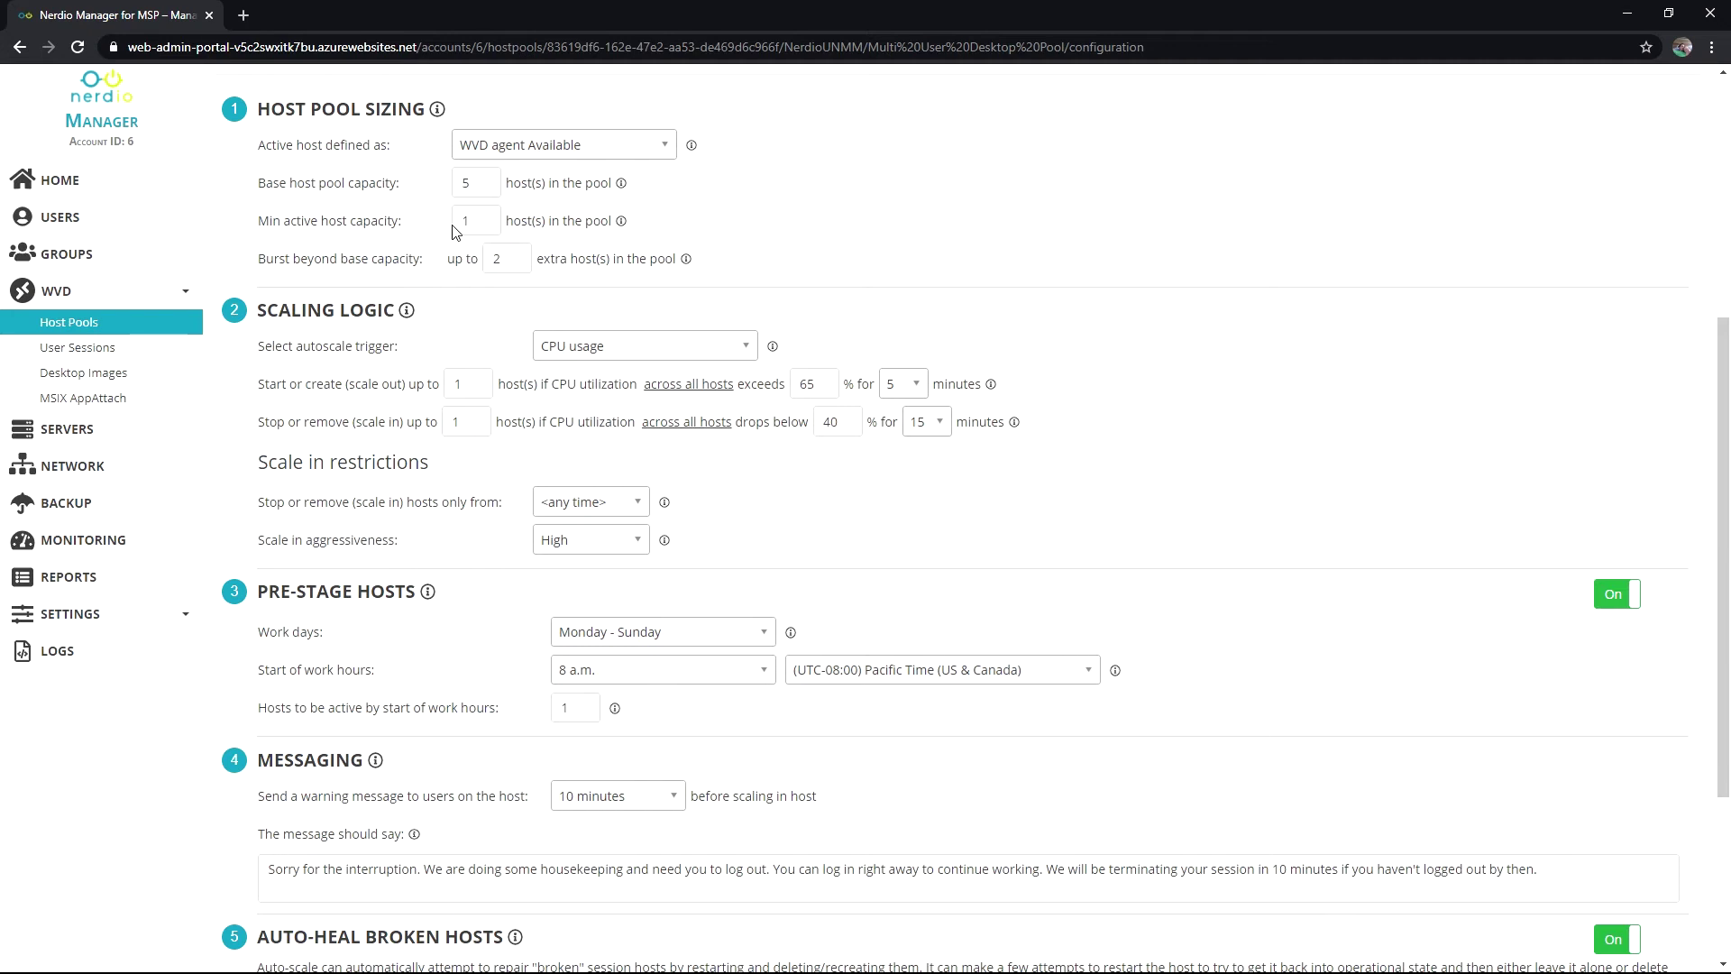
pyautogui.doubleClick(469, 225)
pyautogui.moveTo(262, 259); pyautogui.dragTo(451, 262)
pyautogui.click(441, 271)
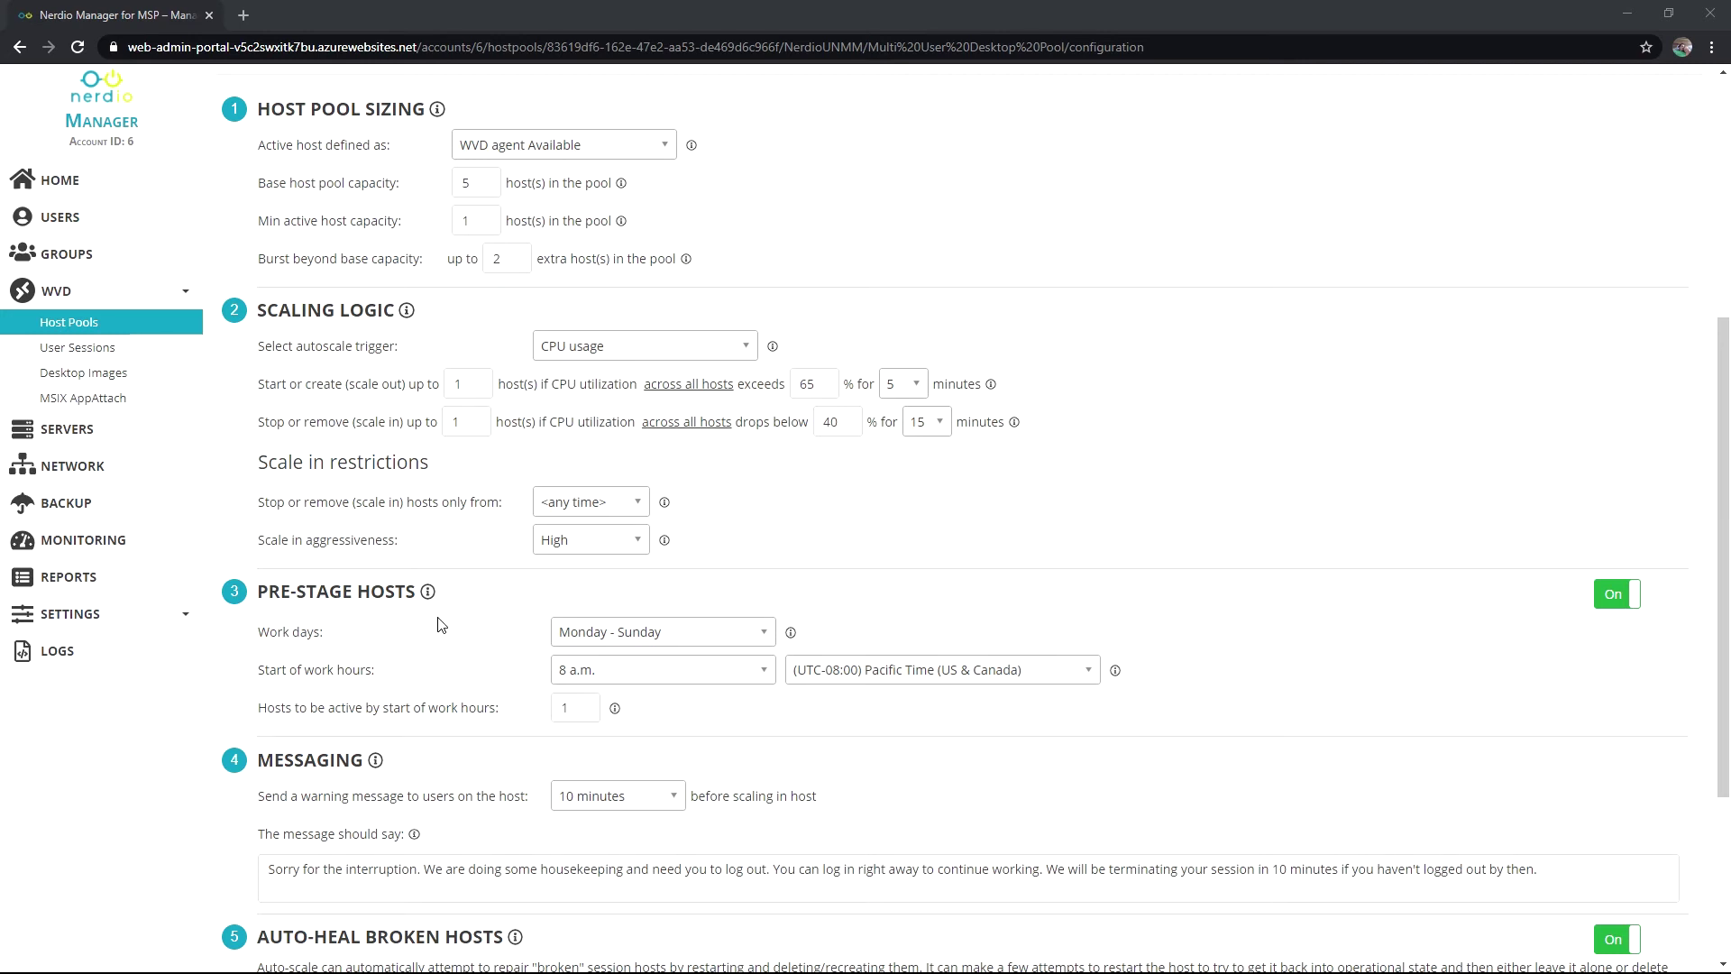
pyautogui.moveTo(326, 712); pyautogui.dragTo(359, 711)
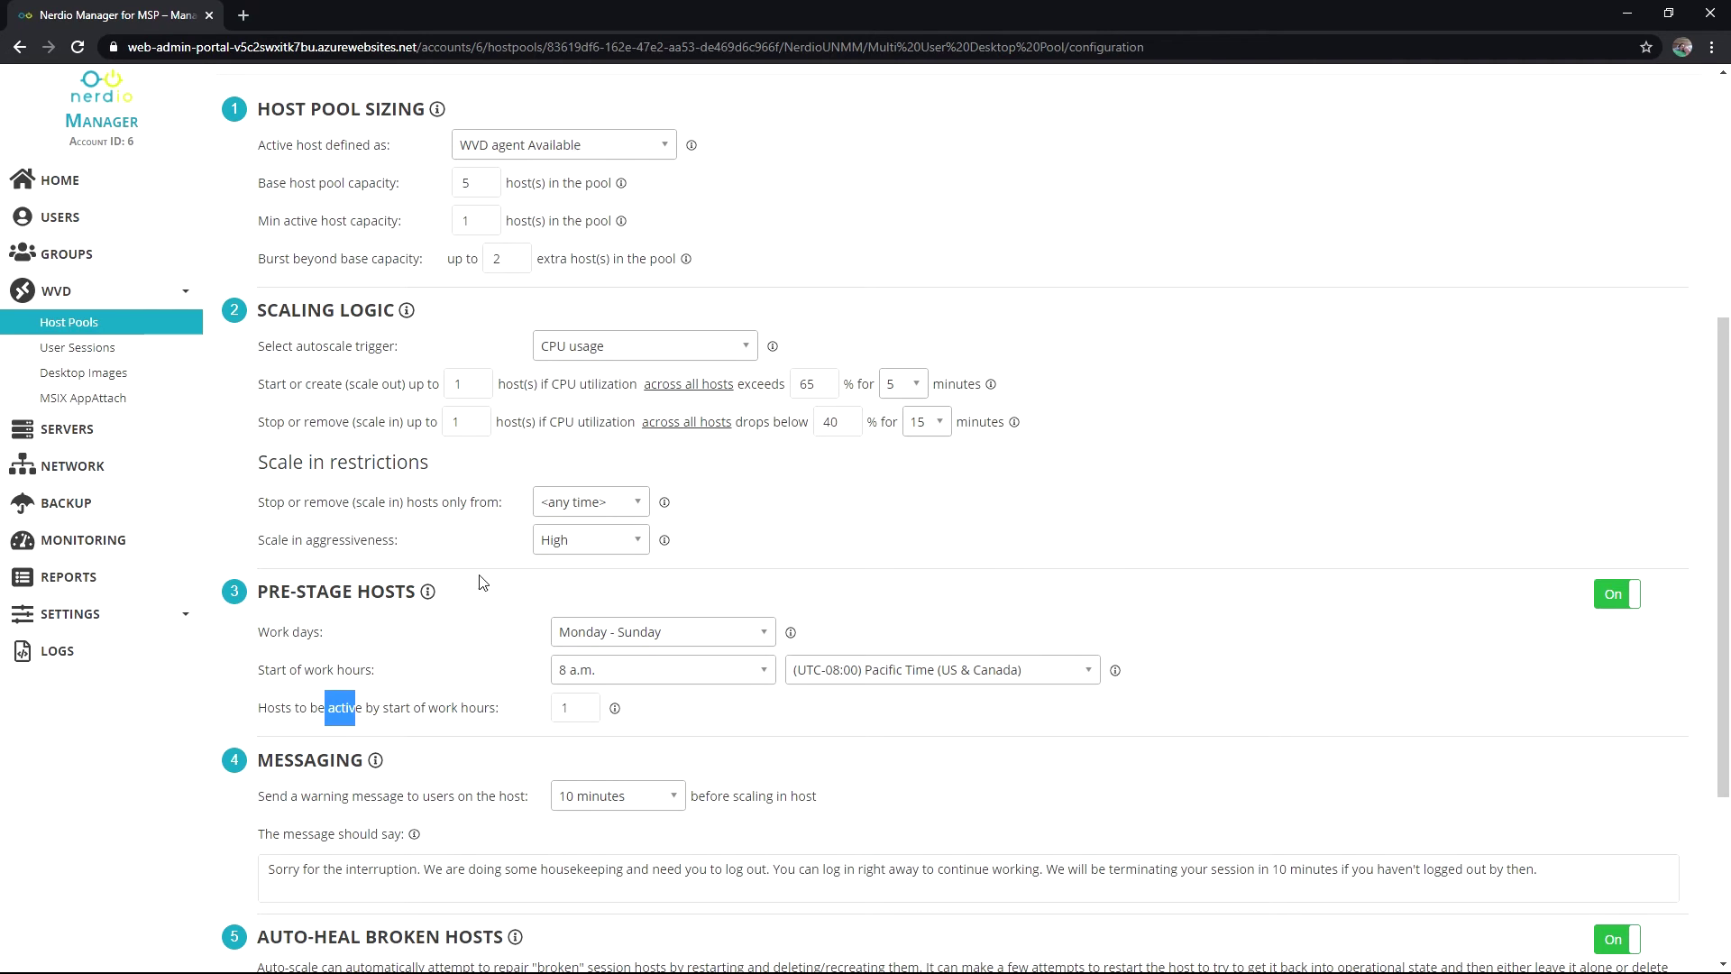
# Limit the pre-stage work days to Monday - Friday.
pyautogui.click(460, 619)
pyautogui.click(704, 642)
pyautogui.click(588, 704)
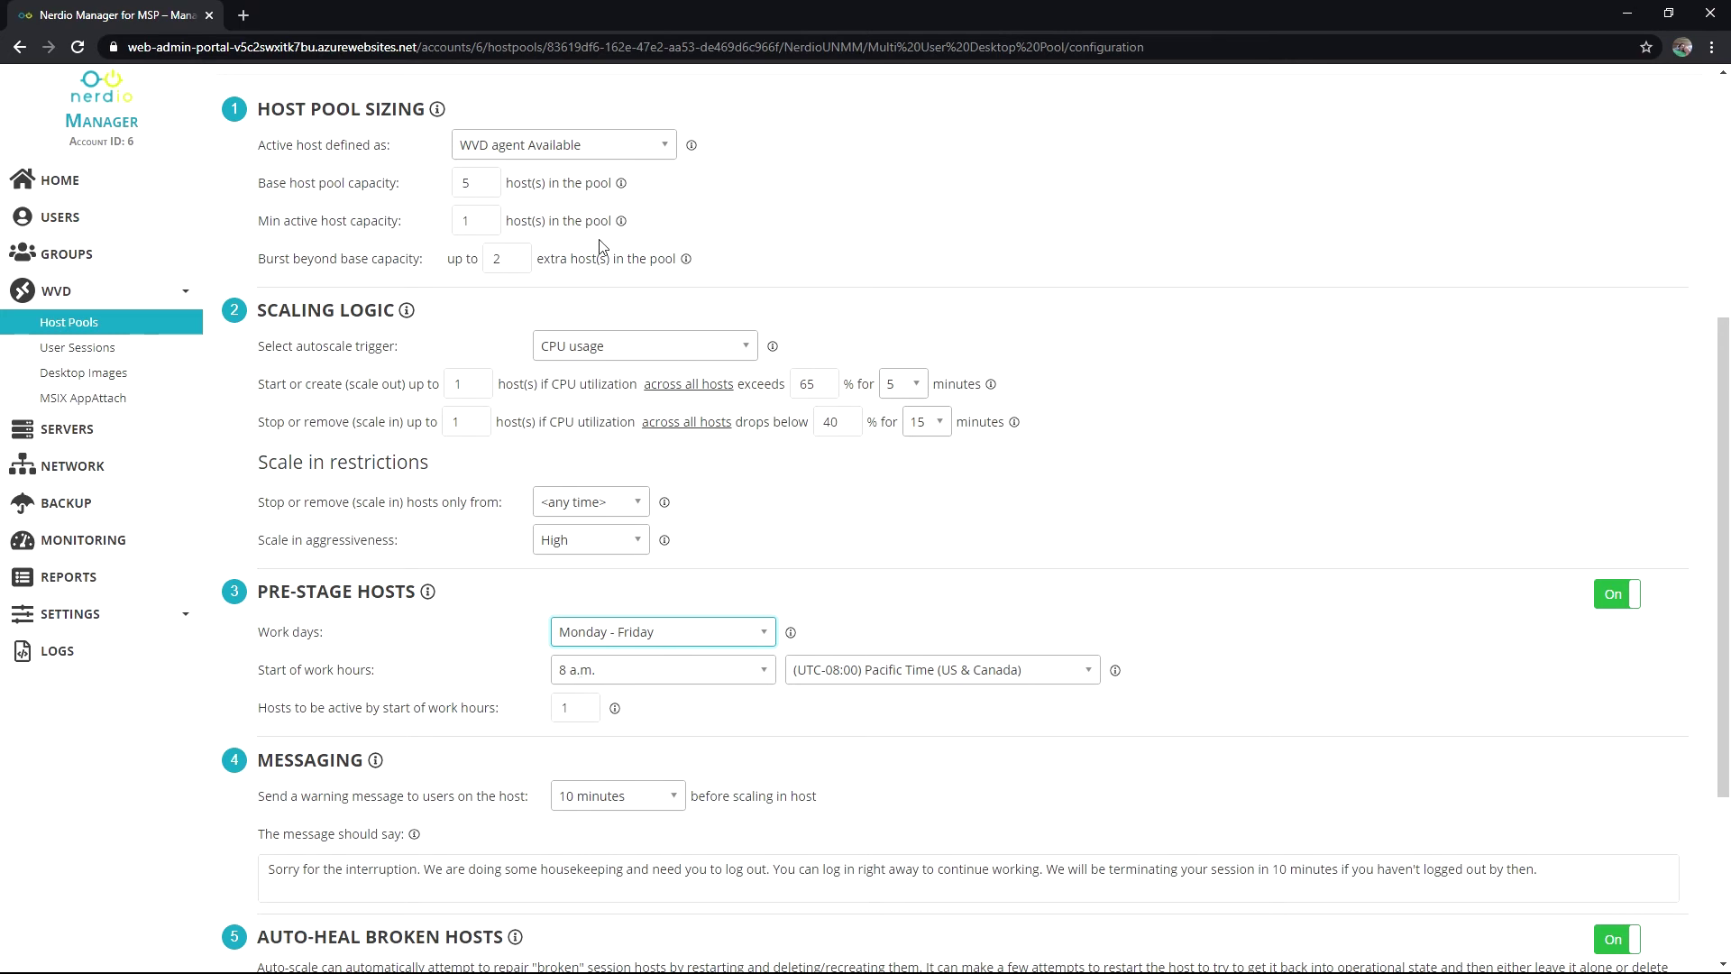
# Set hosts to be active by start of work hours to 3.
pyautogui.doubleClick(570, 704)
pyautogui.write('3')
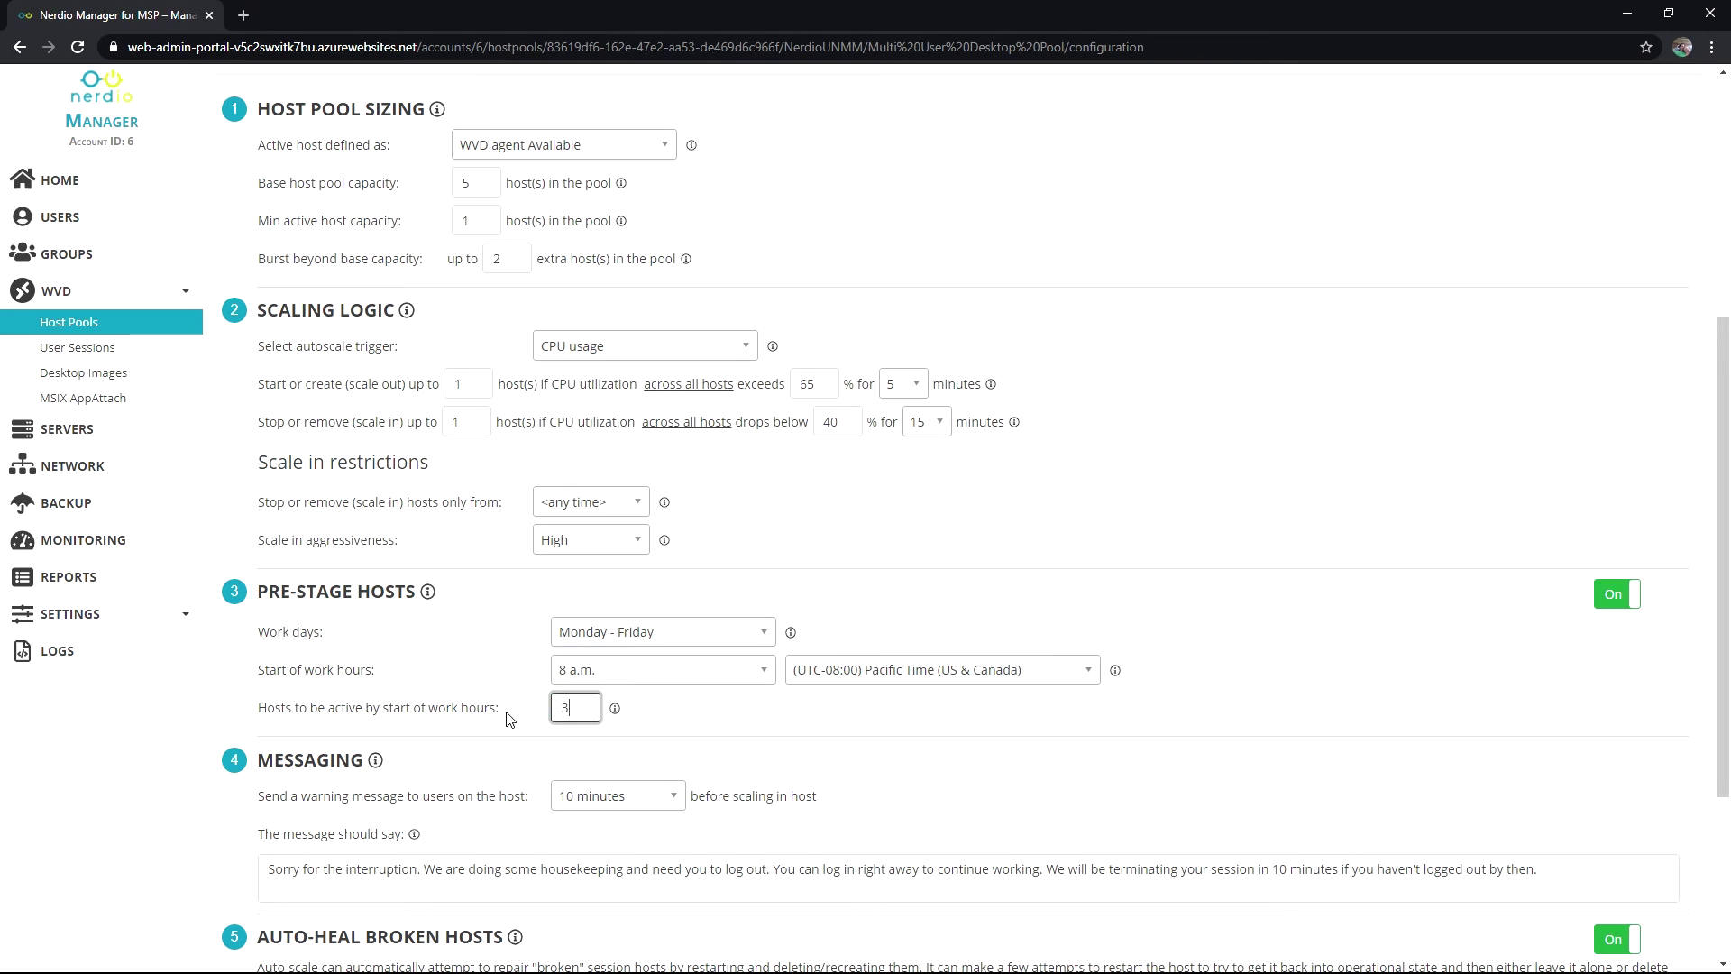
pyautogui.click(711, 712)
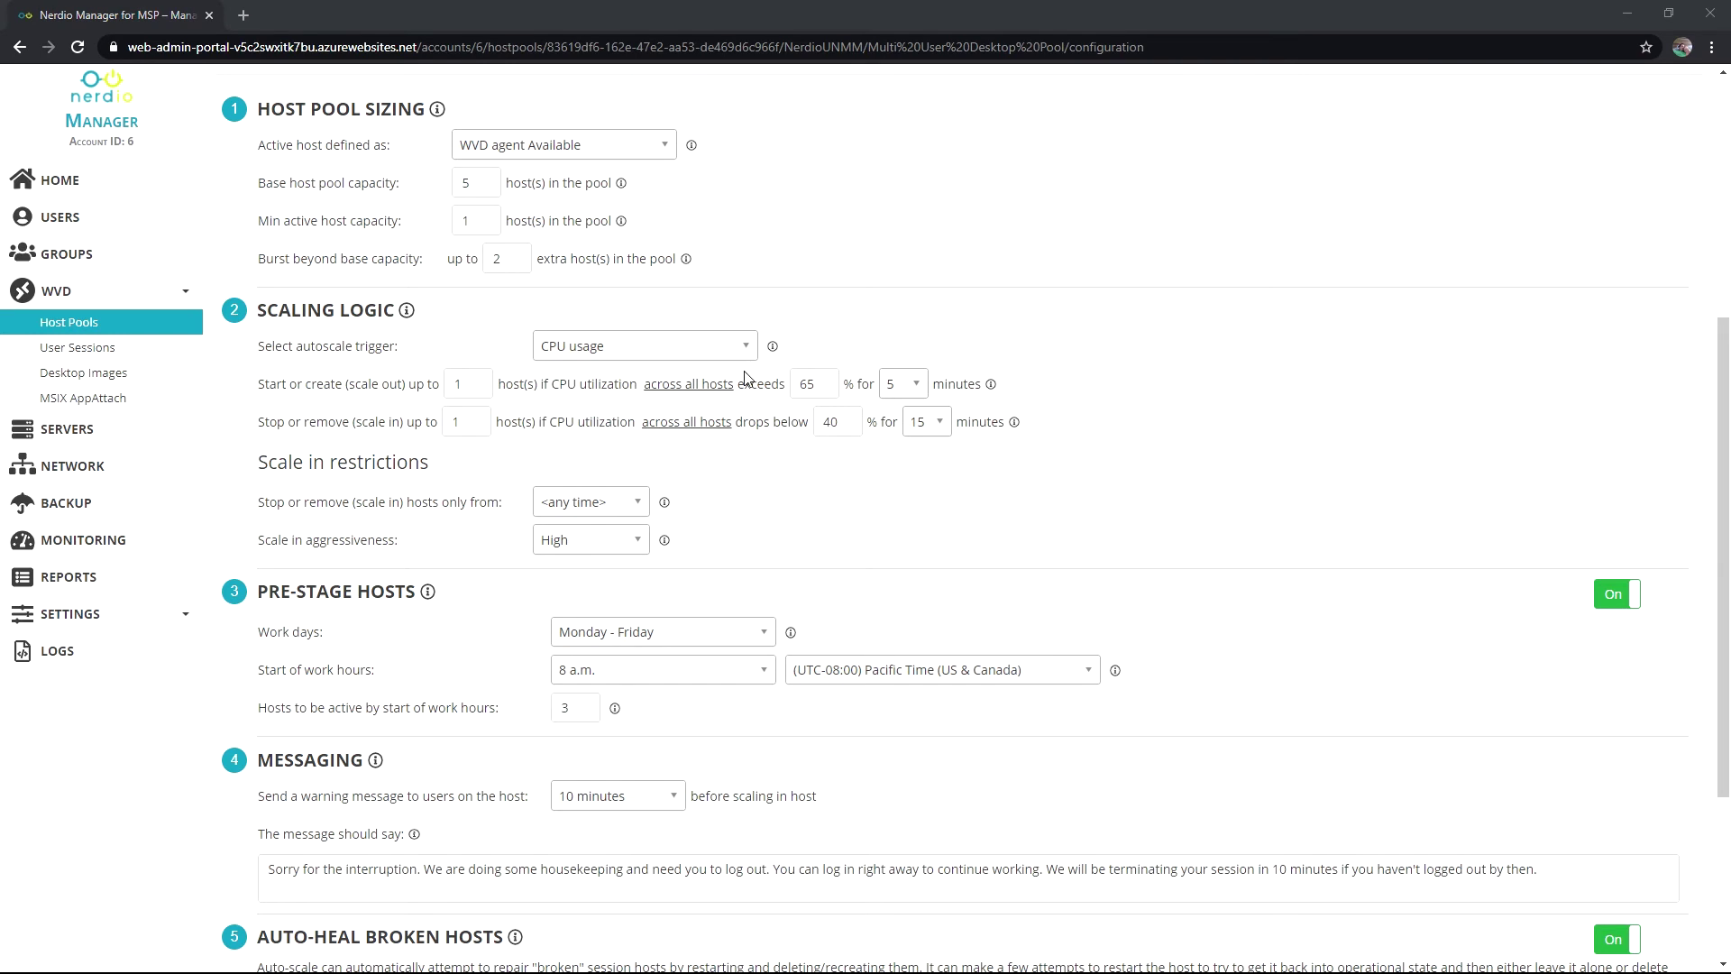
# Highlight the Scaling Logic rule text, then switch the autoscale trigger to Avg active sessions.
pyautogui.moveTo(266, 312); pyautogui.dragTo(447, 322)
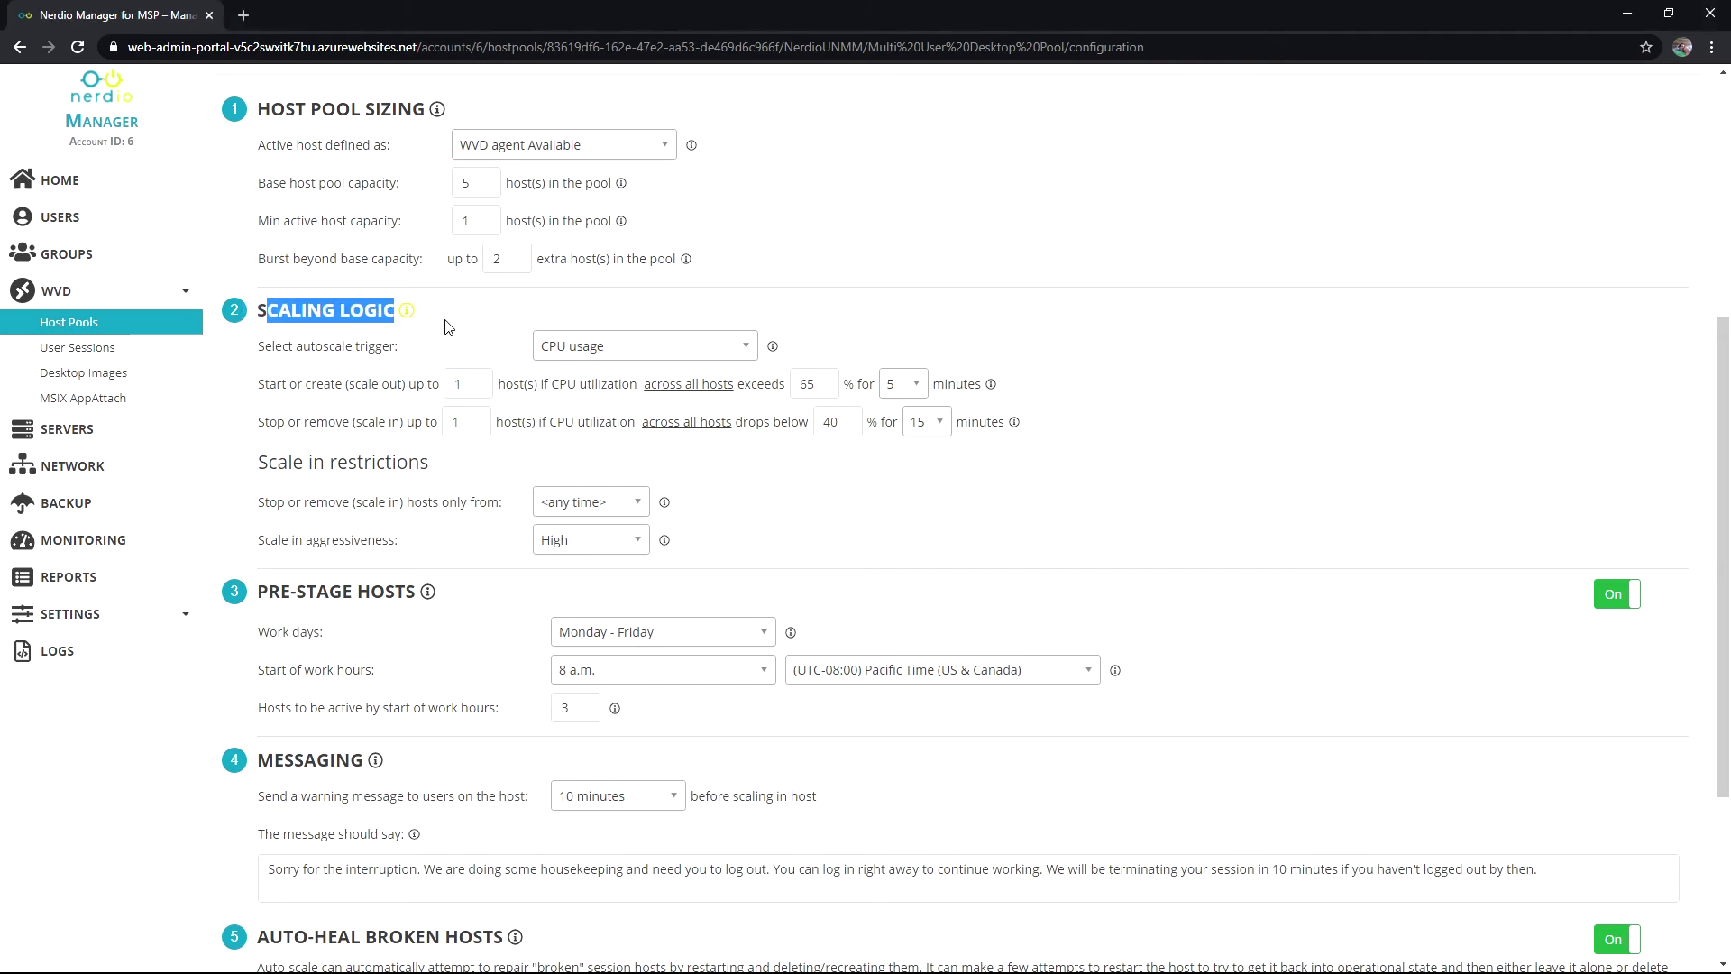
pyautogui.click(456, 326)
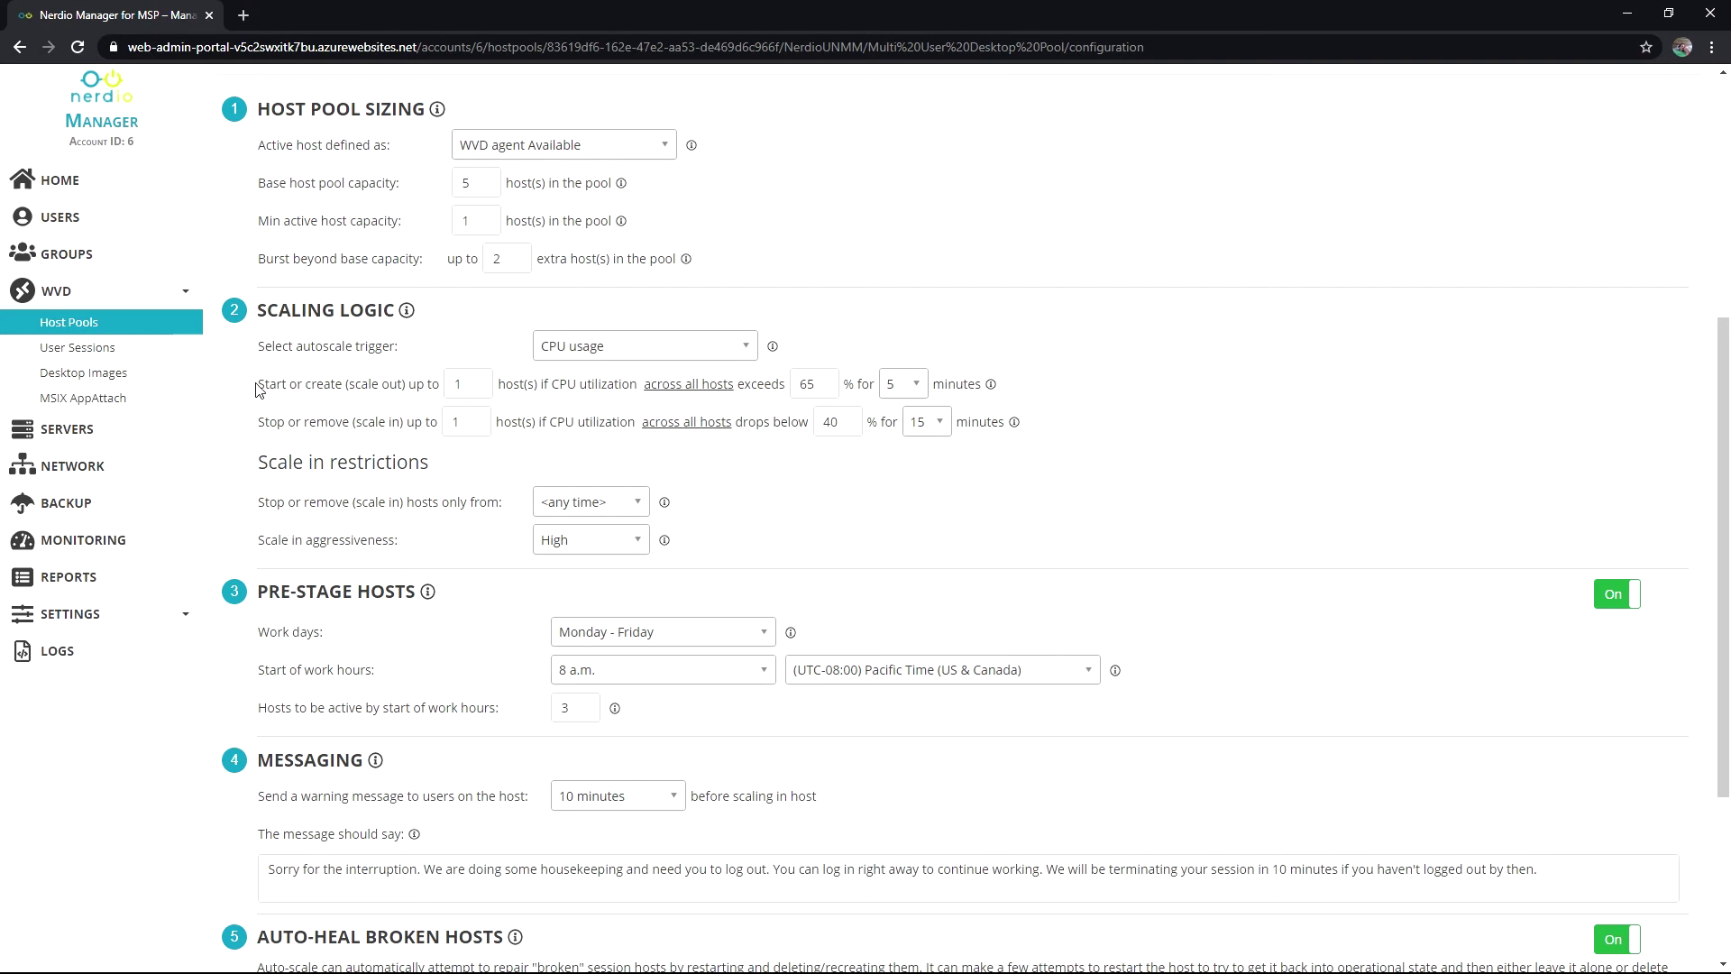
pyautogui.moveTo(259, 384); pyautogui.dragTo(408, 380)
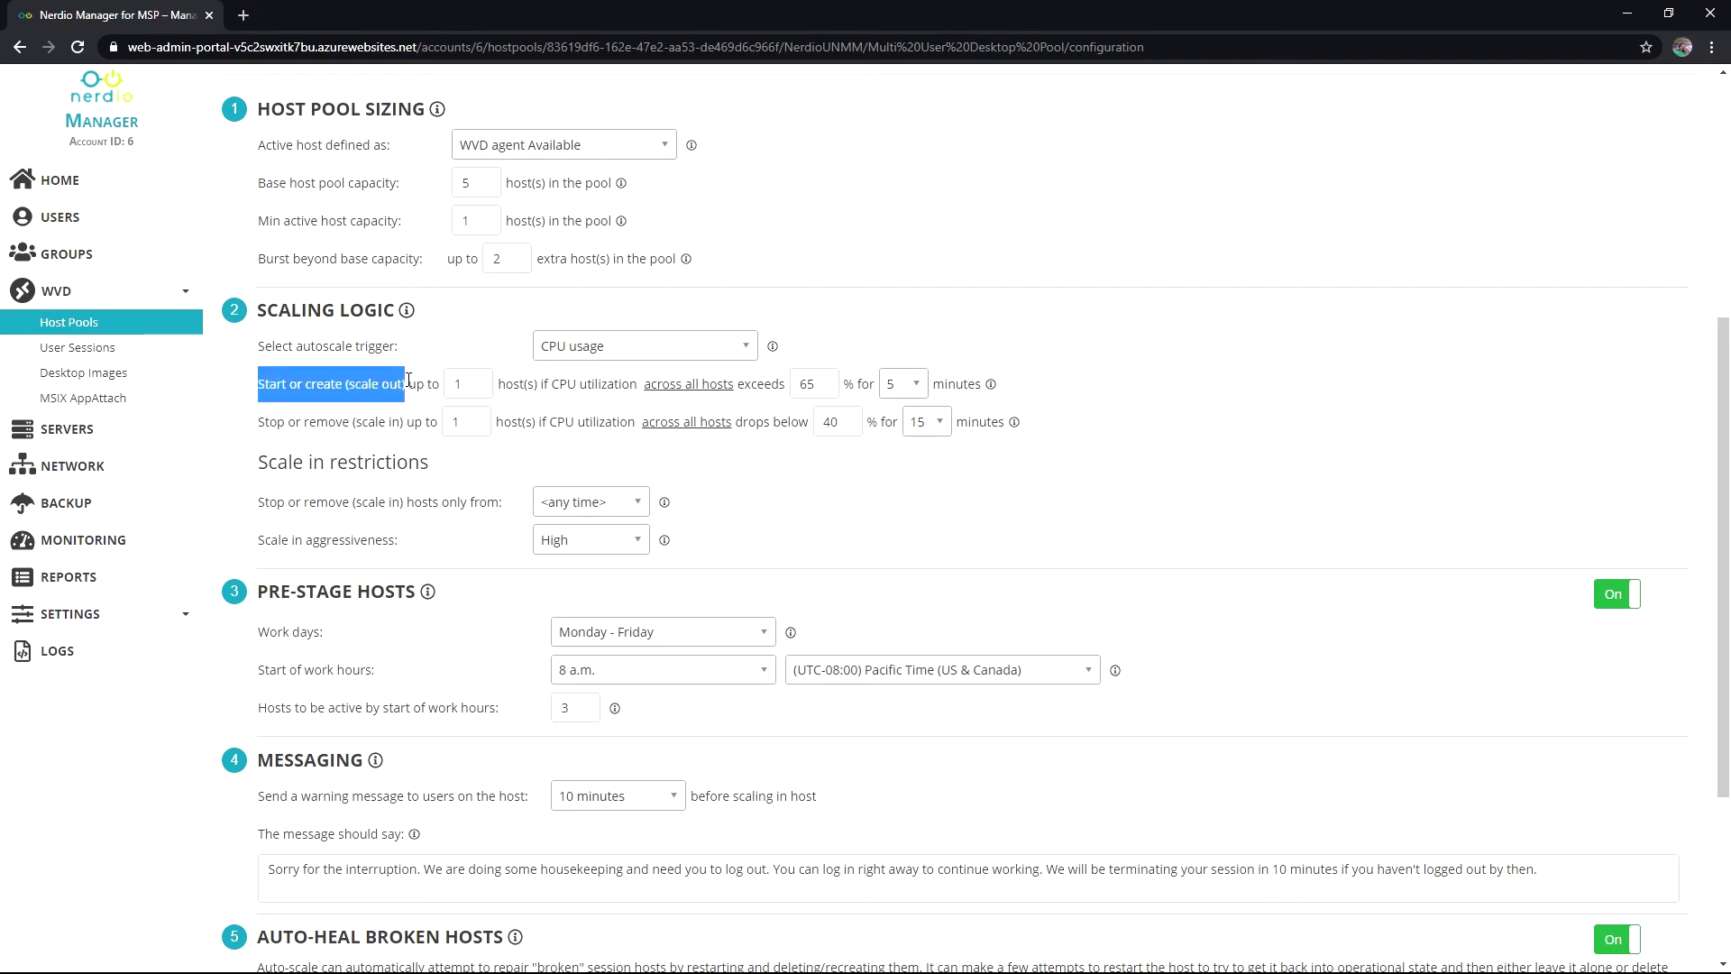
pyautogui.click(260, 427)
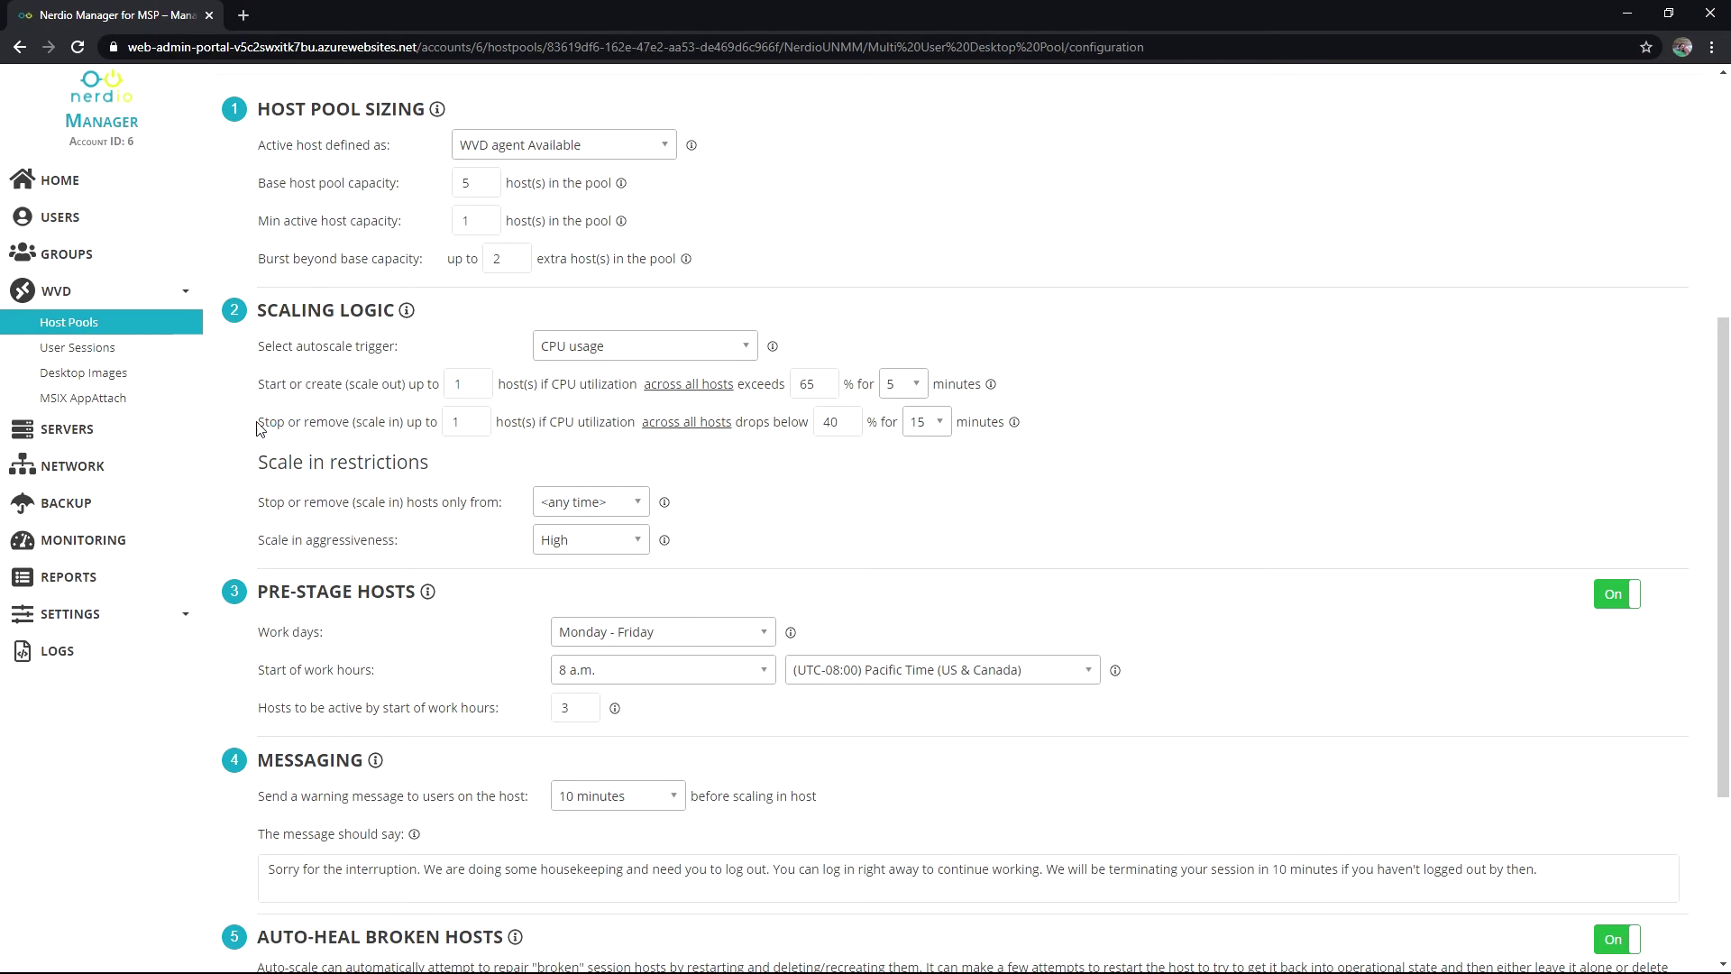
pyautogui.moveTo(259, 428); pyautogui.dragTo(403, 427)
pyautogui.click(404, 427)
pyautogui.click(651, 359)
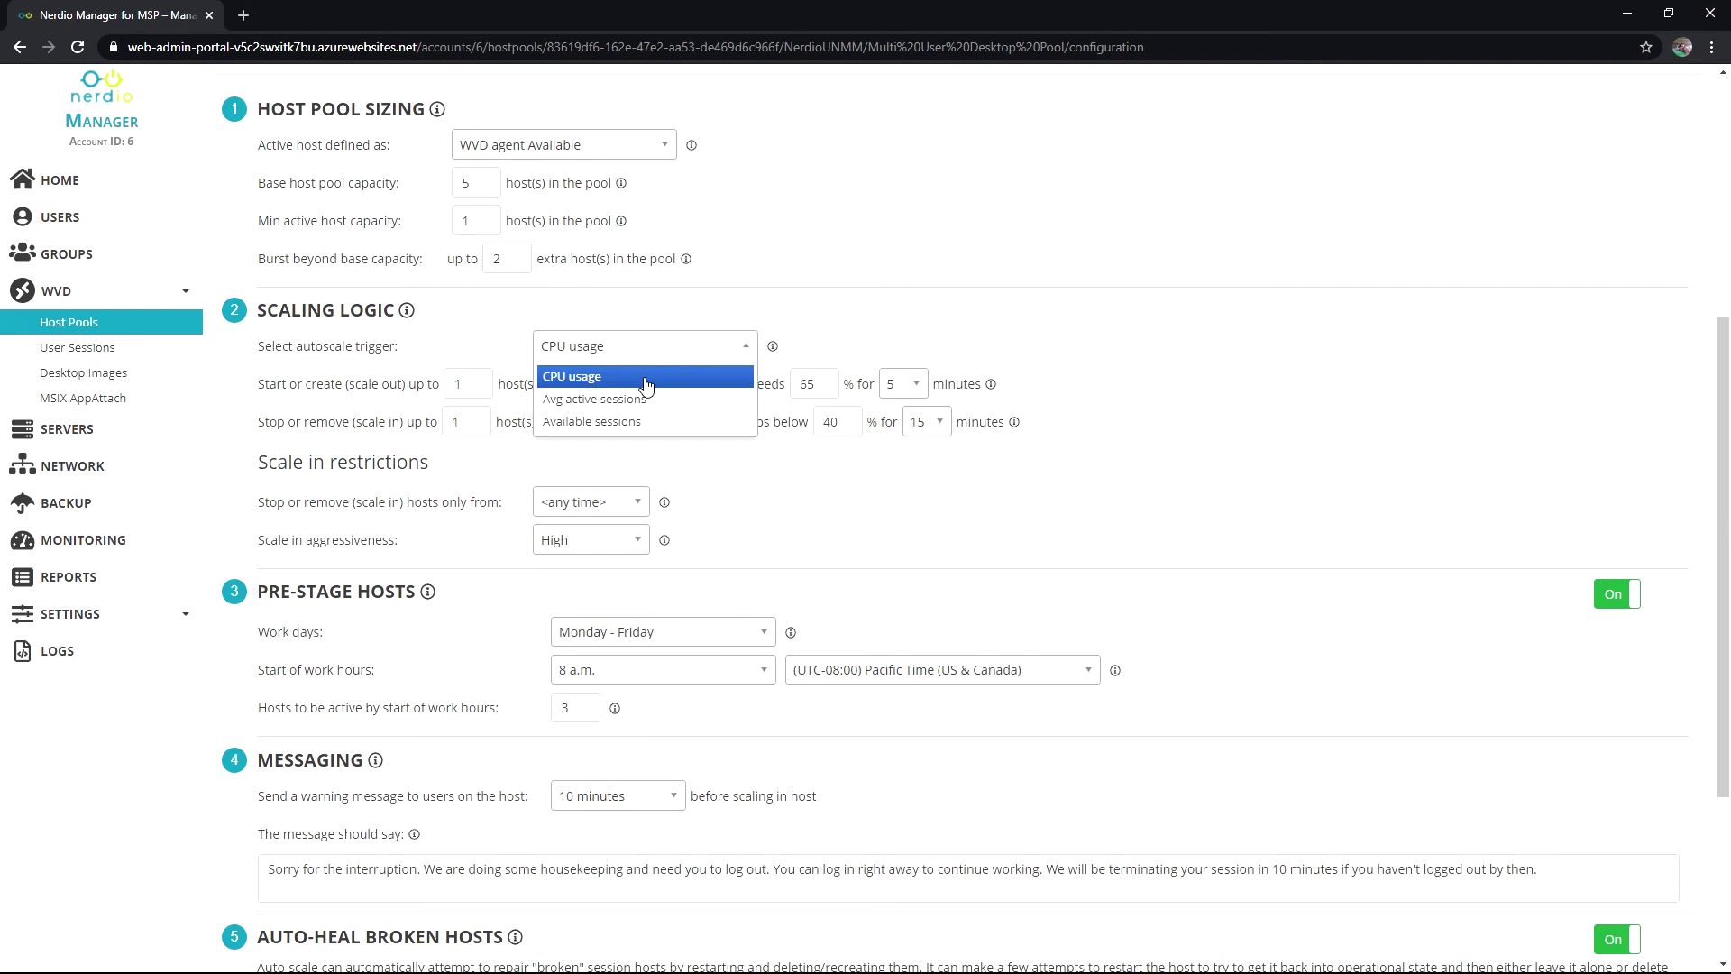
pyautogui.click(642, 400)
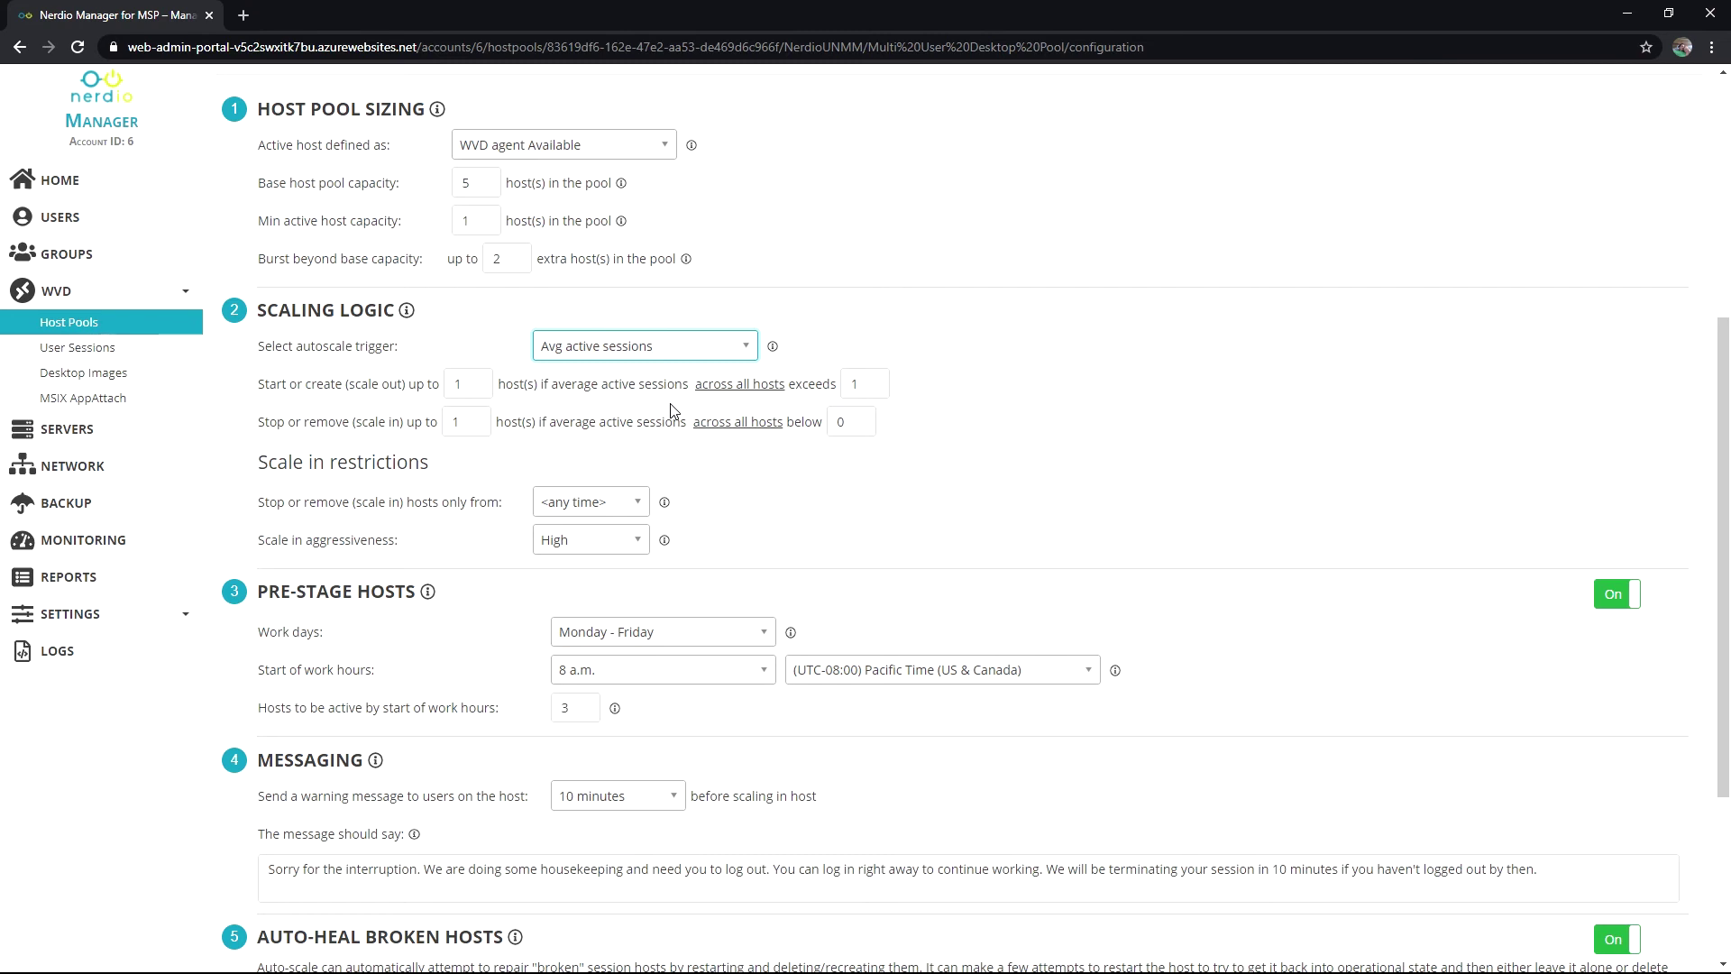
# Change the autoscale trigger to Available sessions, with 66 maximum sessions per host.
pyautogui.click(683, 351)
pyautogui.click(622, 421)
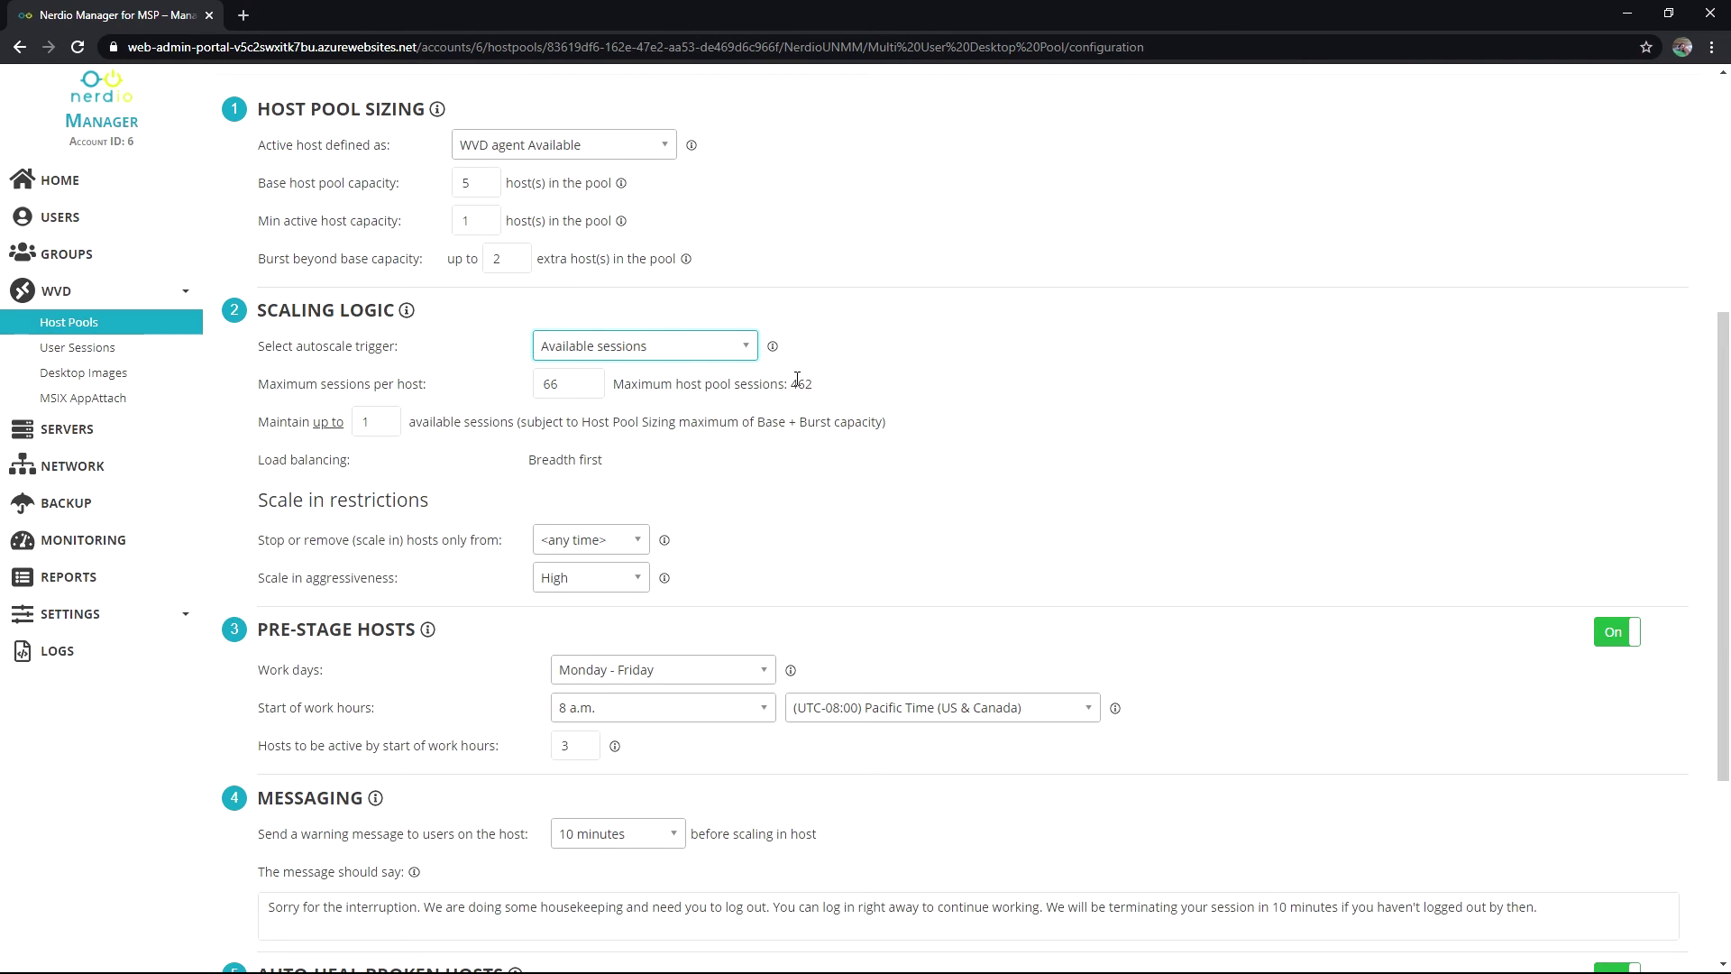
# Set the trigger back to CPU usage: scale out above 65%, scale in below 40%.
pyautogui.click(663, 342)
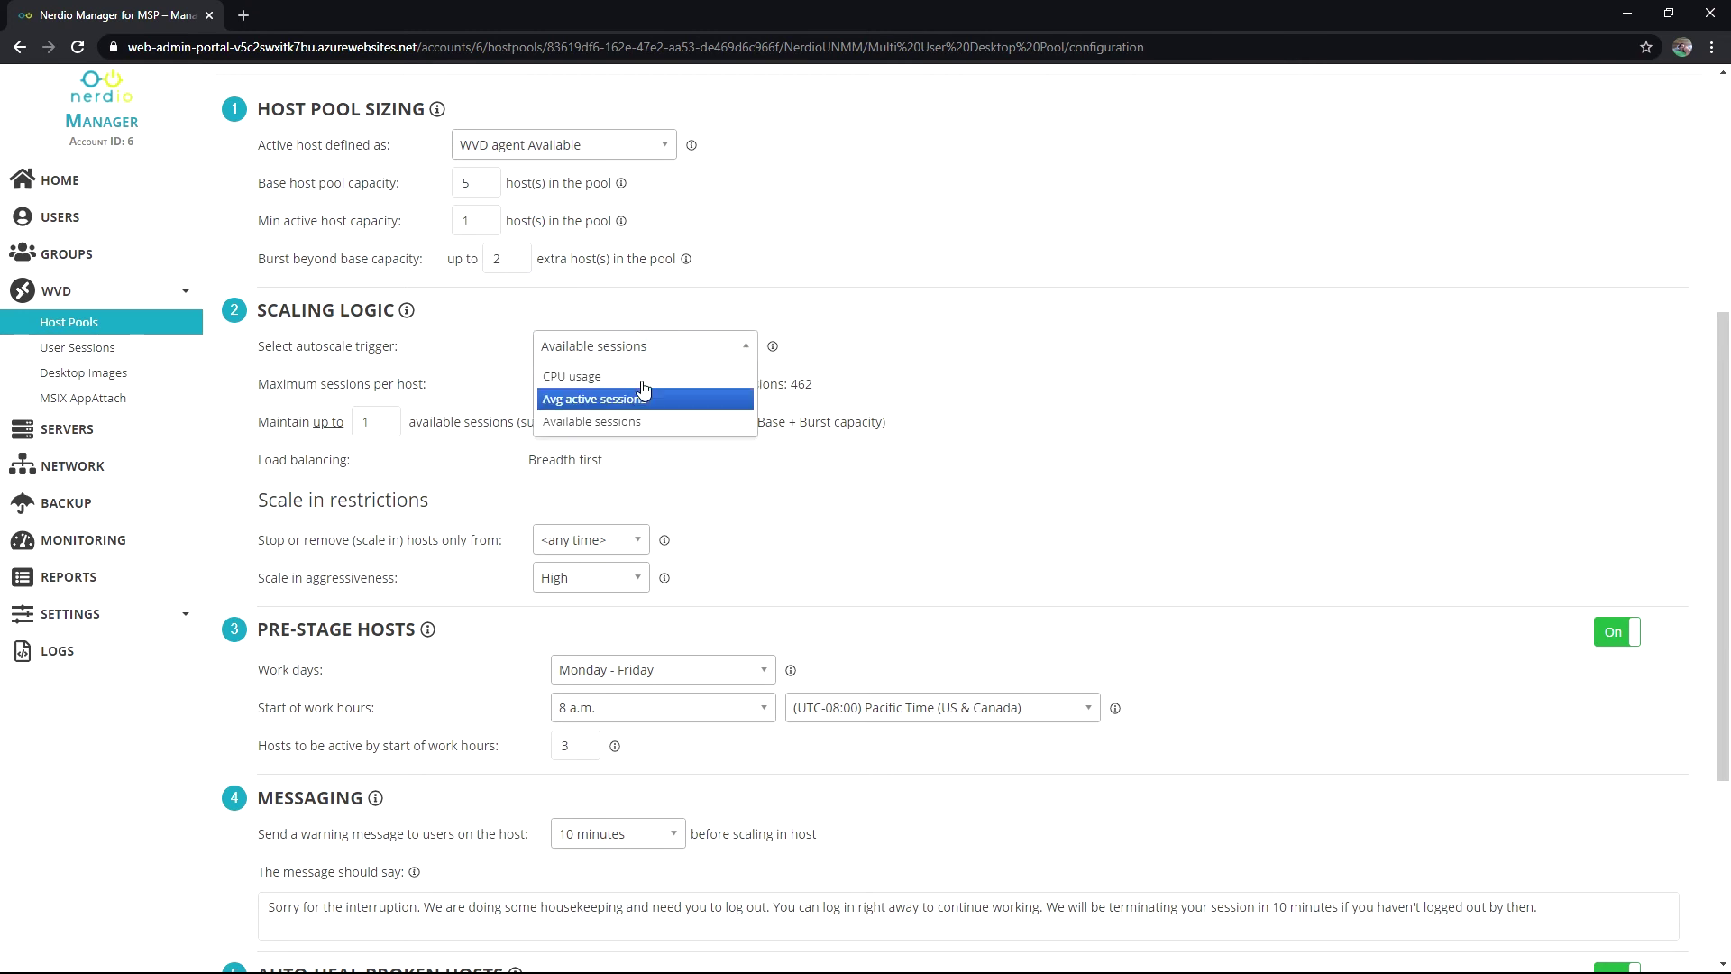
pyautogui.click(642, 376)
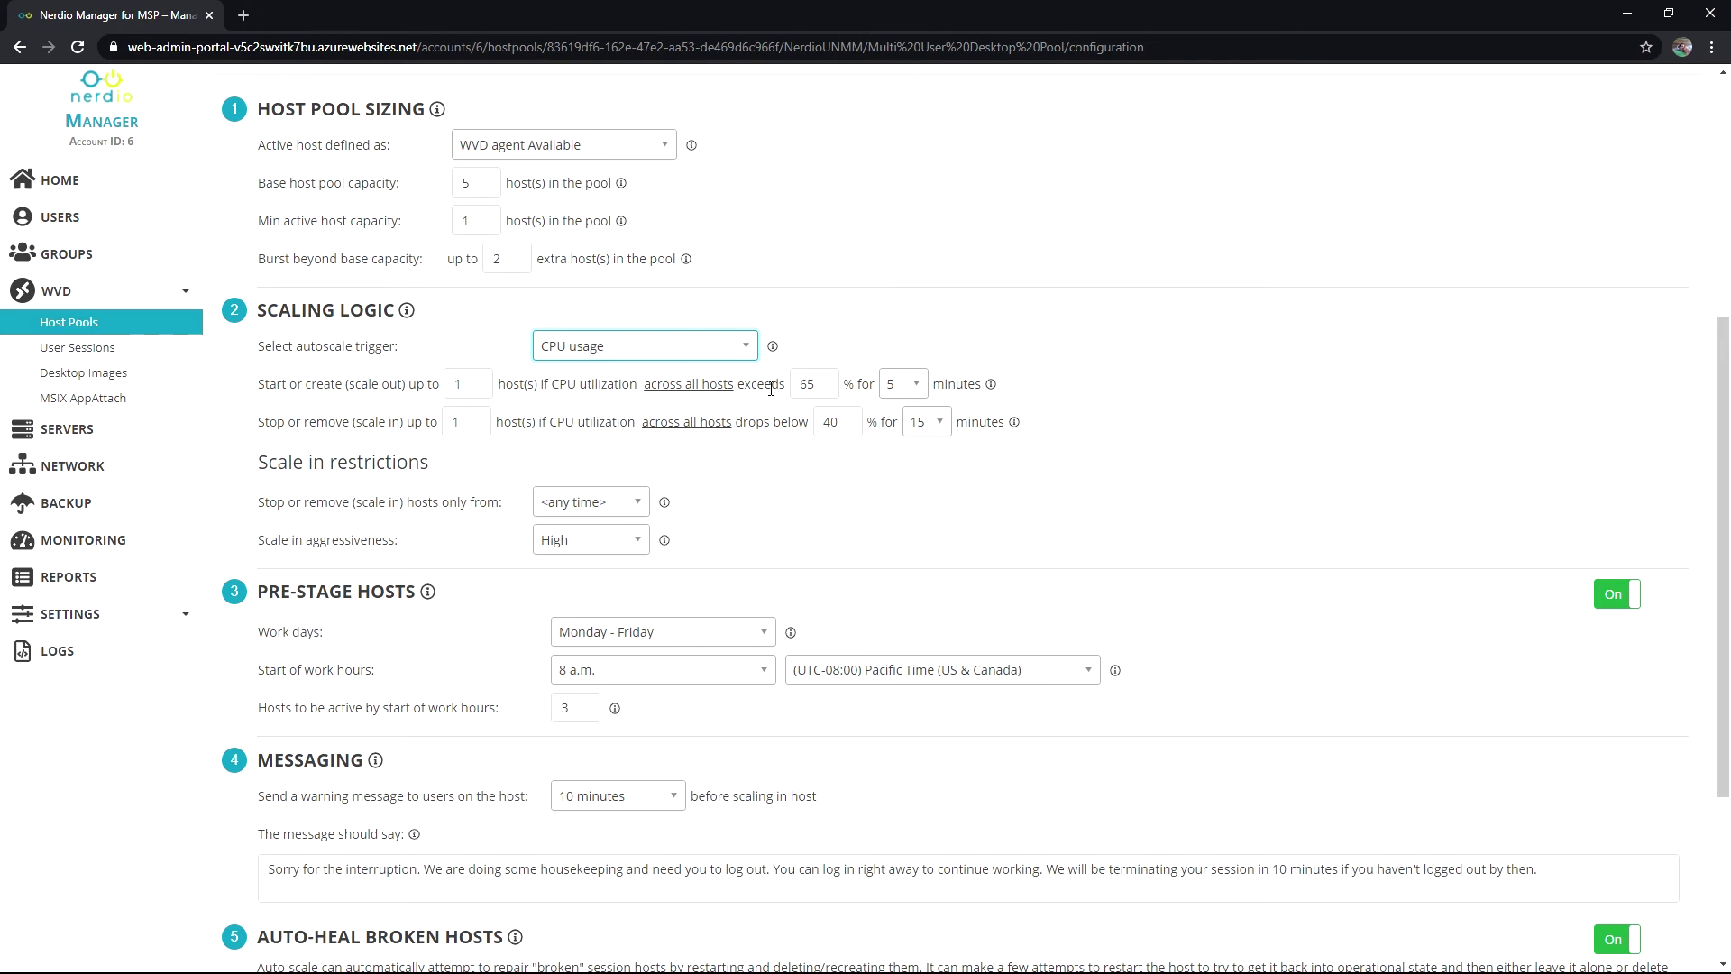
pyautogui.click(636, 347)
pyautogui.click(634, 375)
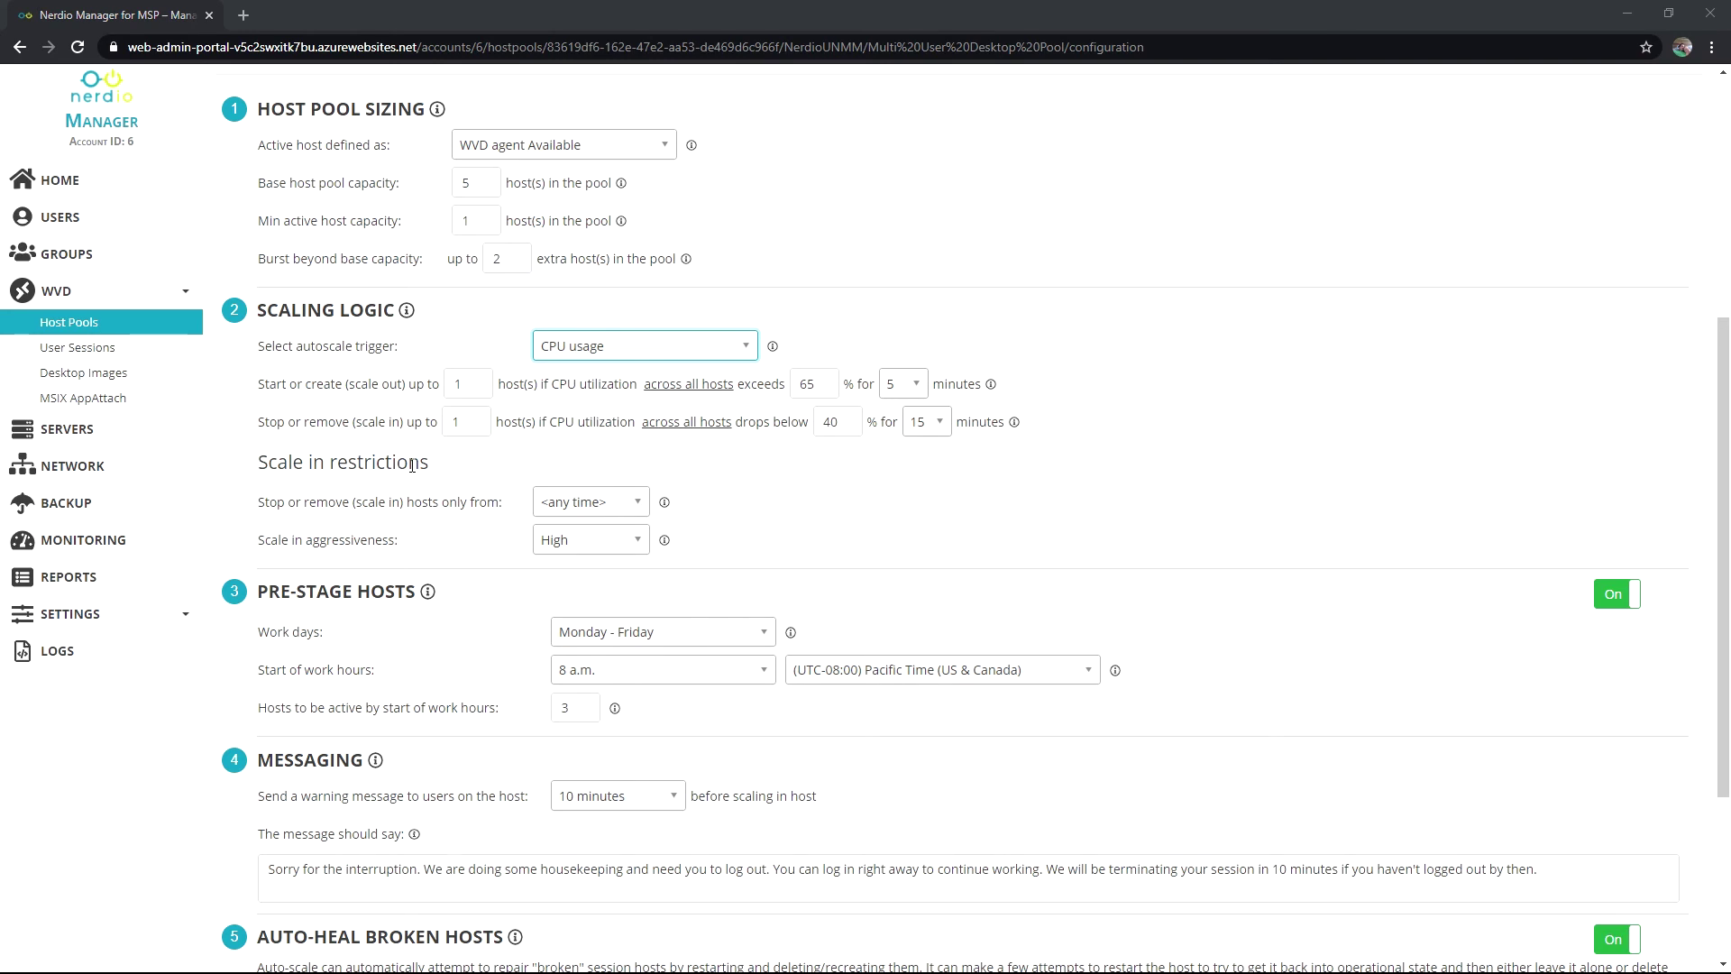
pyautogui.click(602, 345)
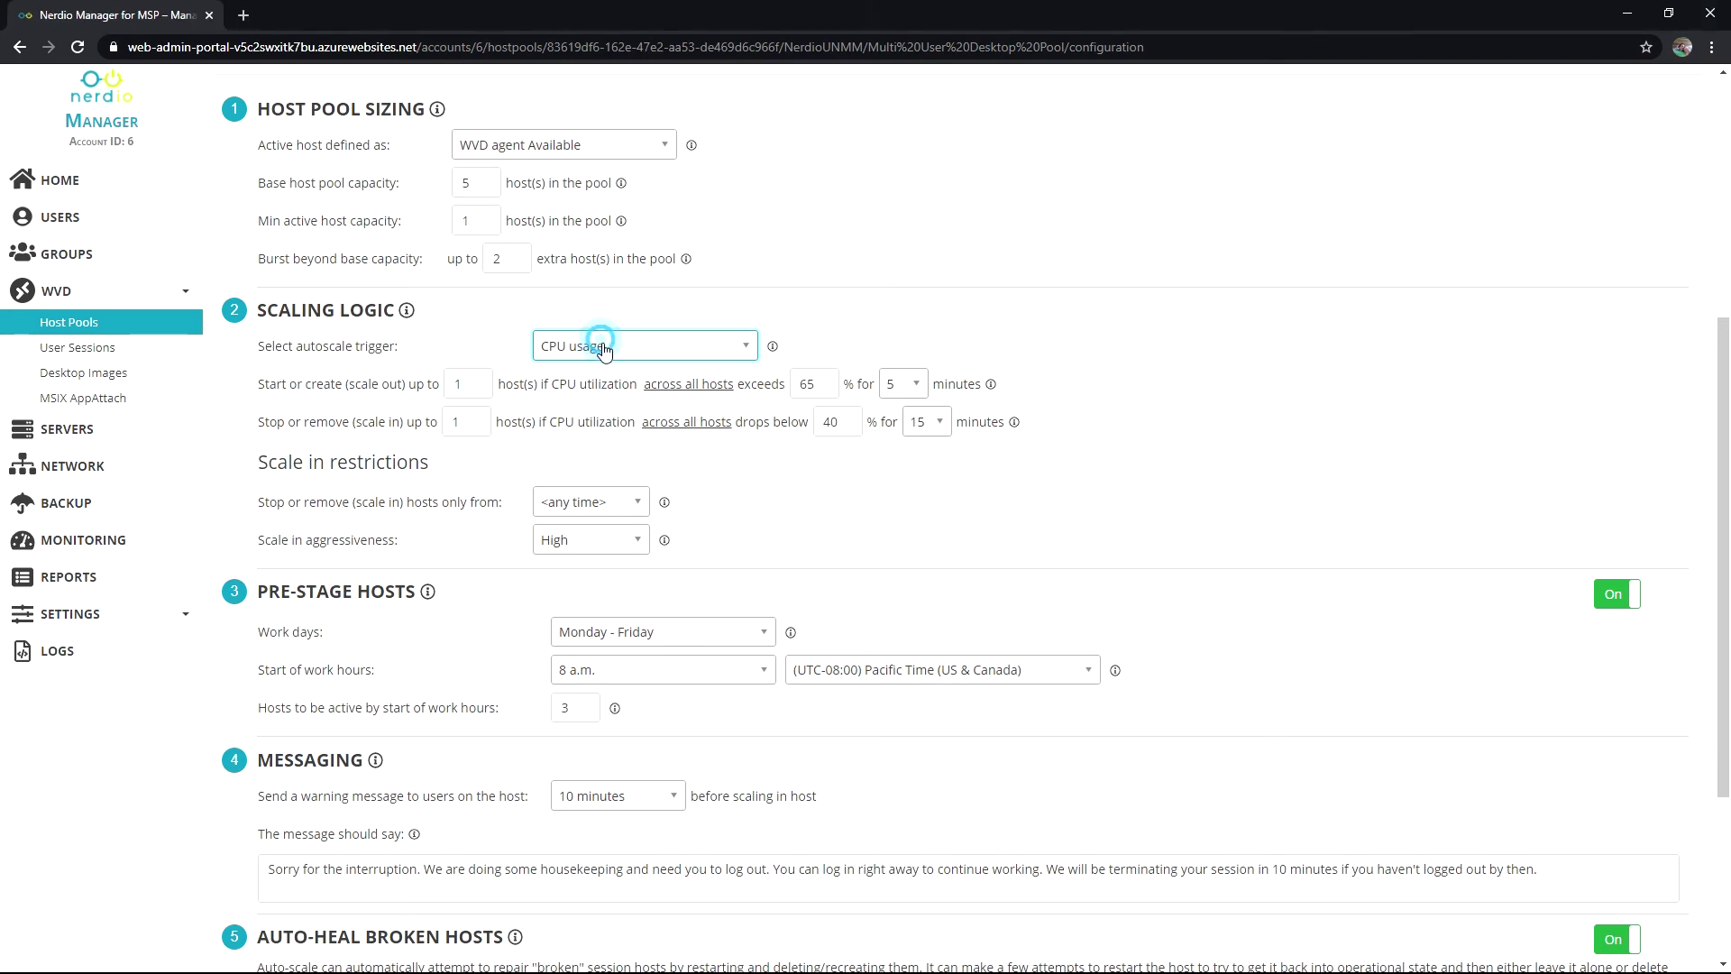
pyautogui.click(606, 408)
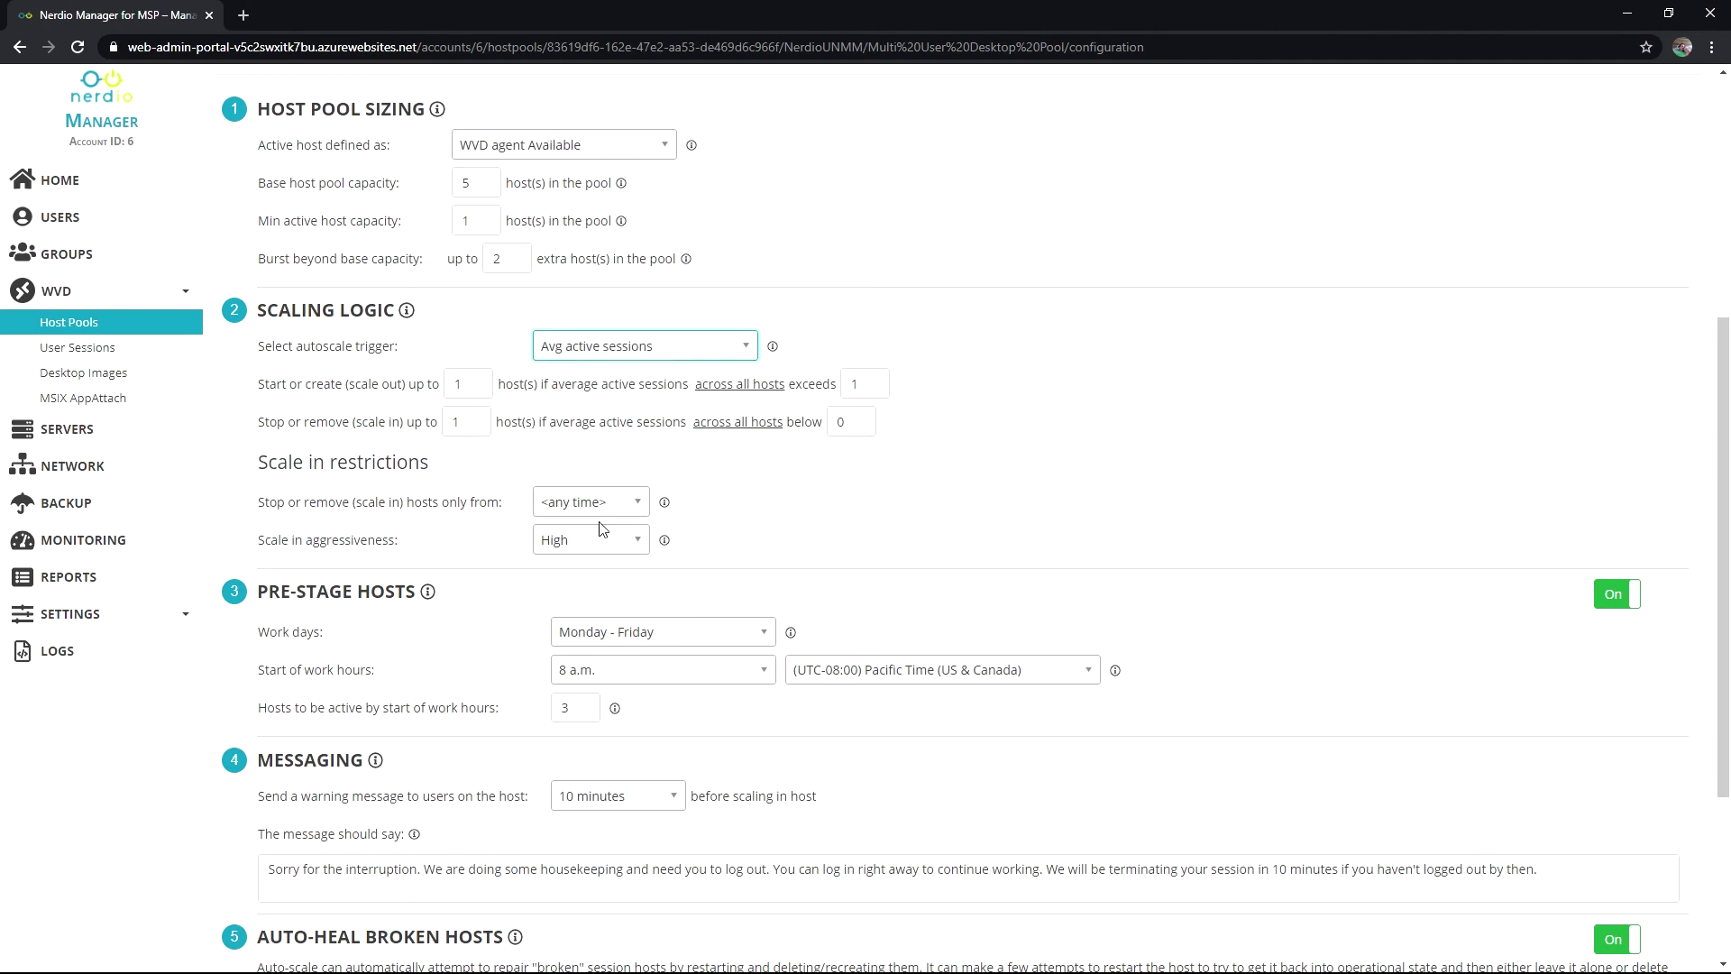
pyautogui.click(668, 357)
pyautogui.click(645, 406)
pyautogui.click(646, 350)
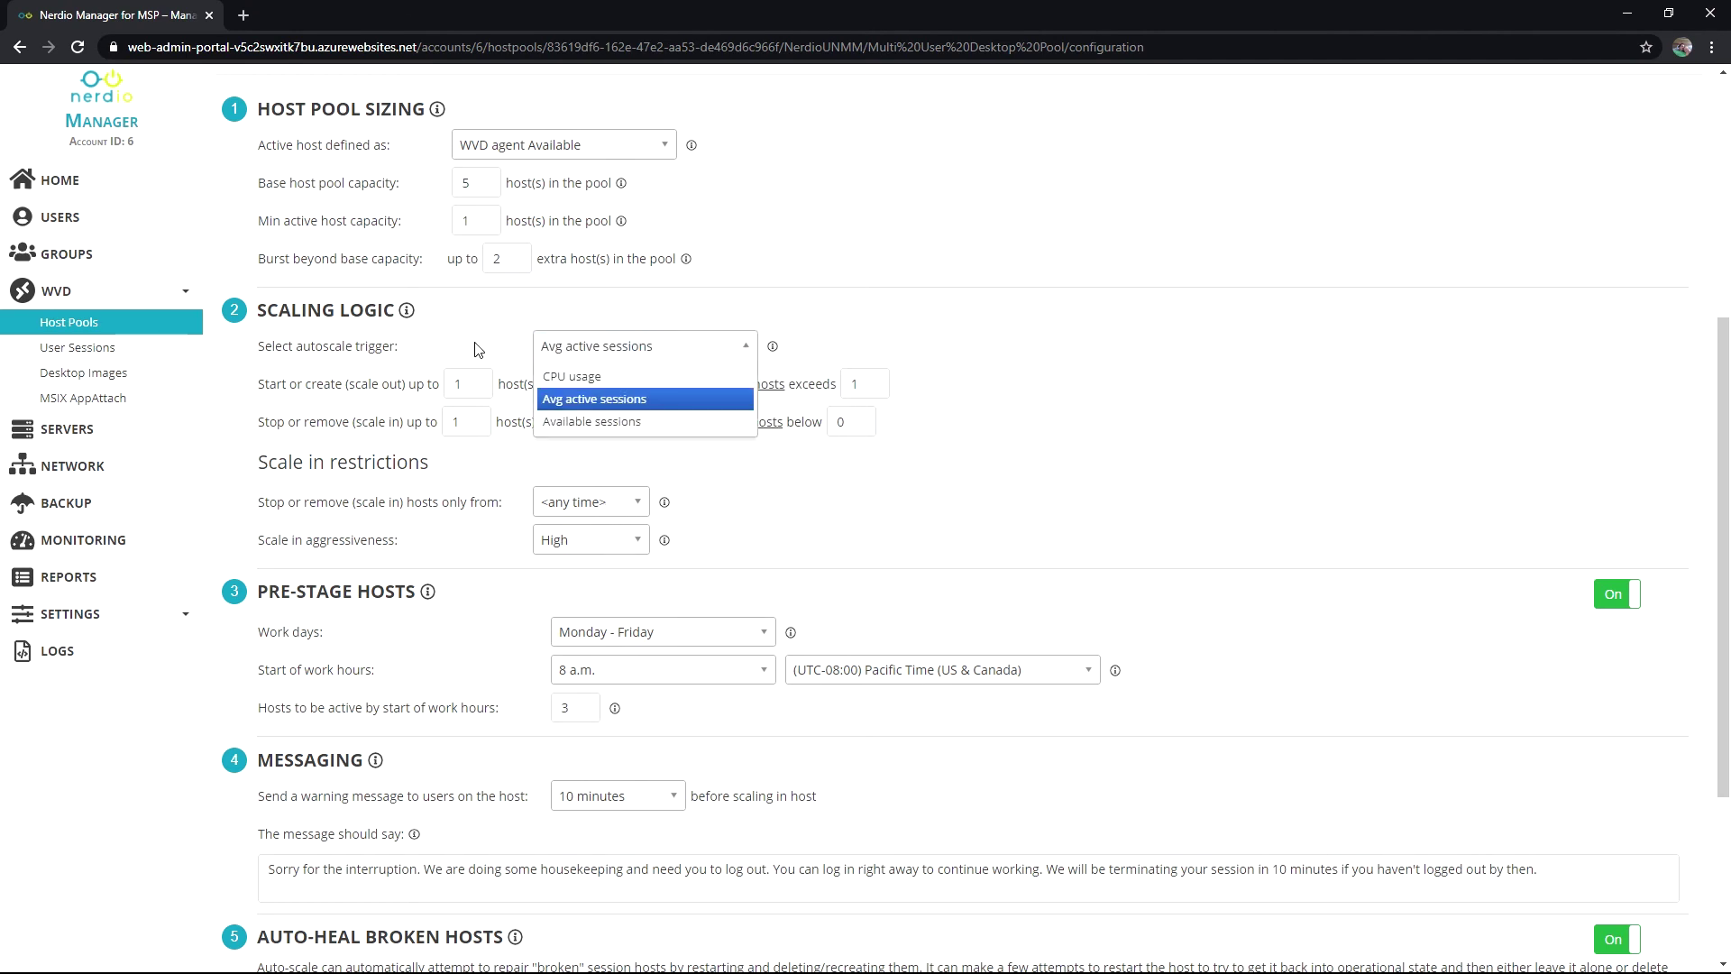
pyautogui.click(585, 373)
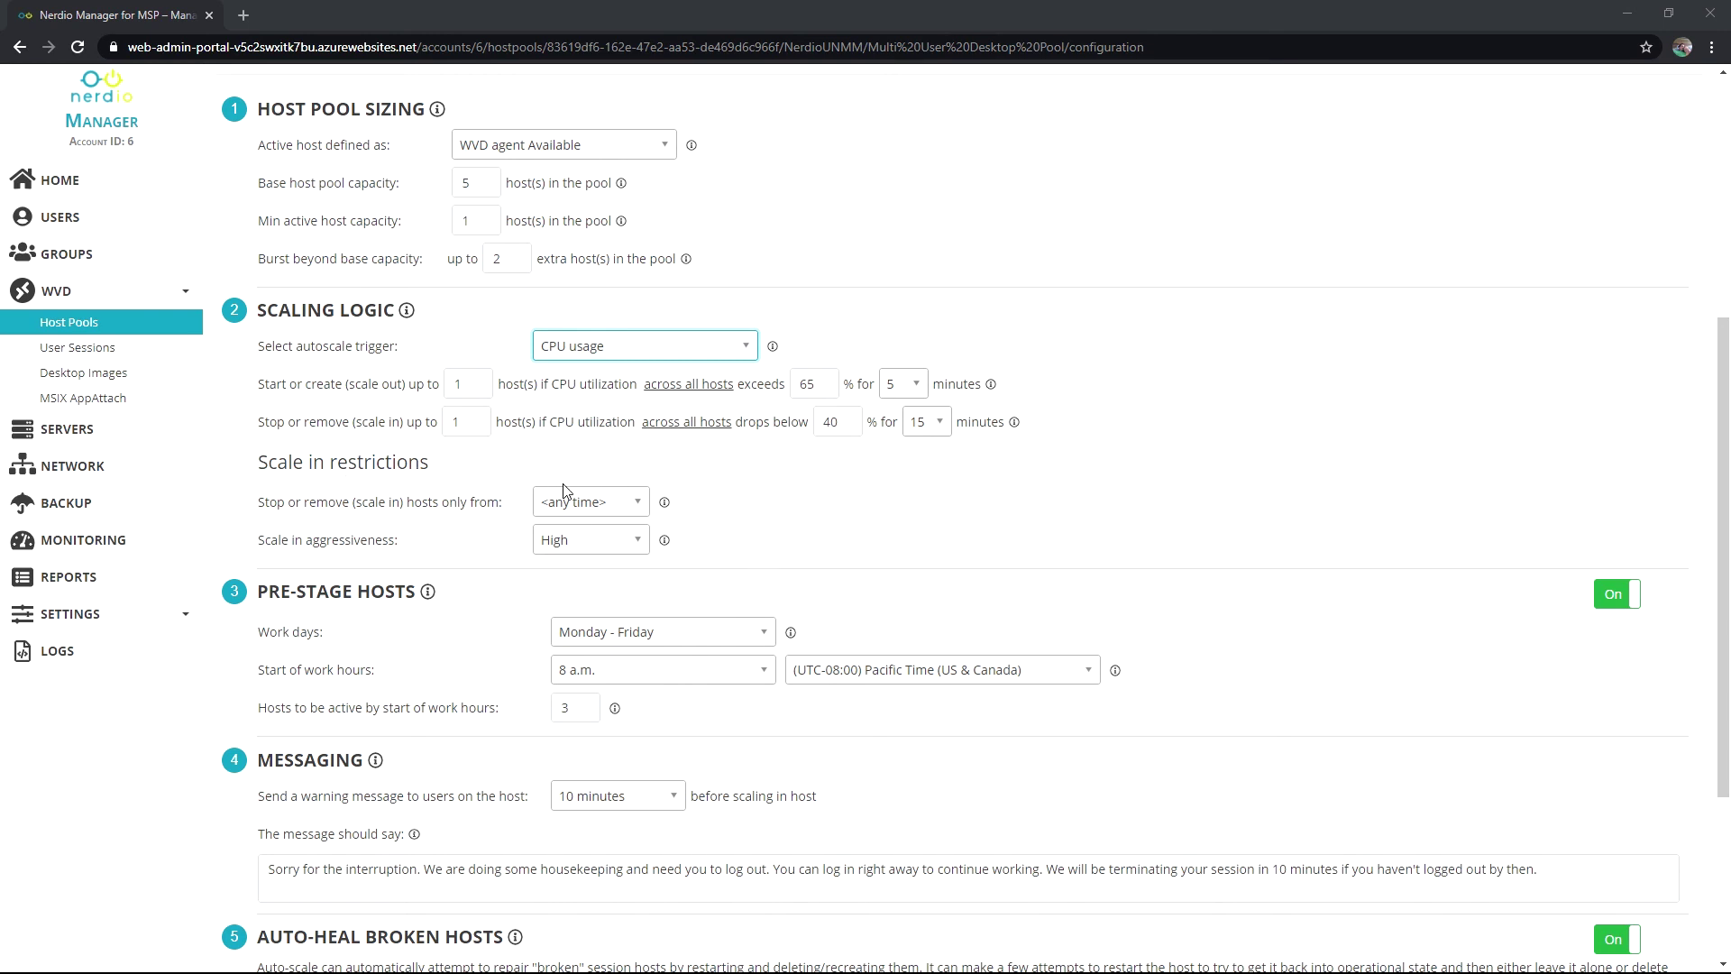
# Set Scale in restrictions 'Stop or remove hosts only from' 7 p.m. to 4 a.m.
pyautogui.click(586, 502)
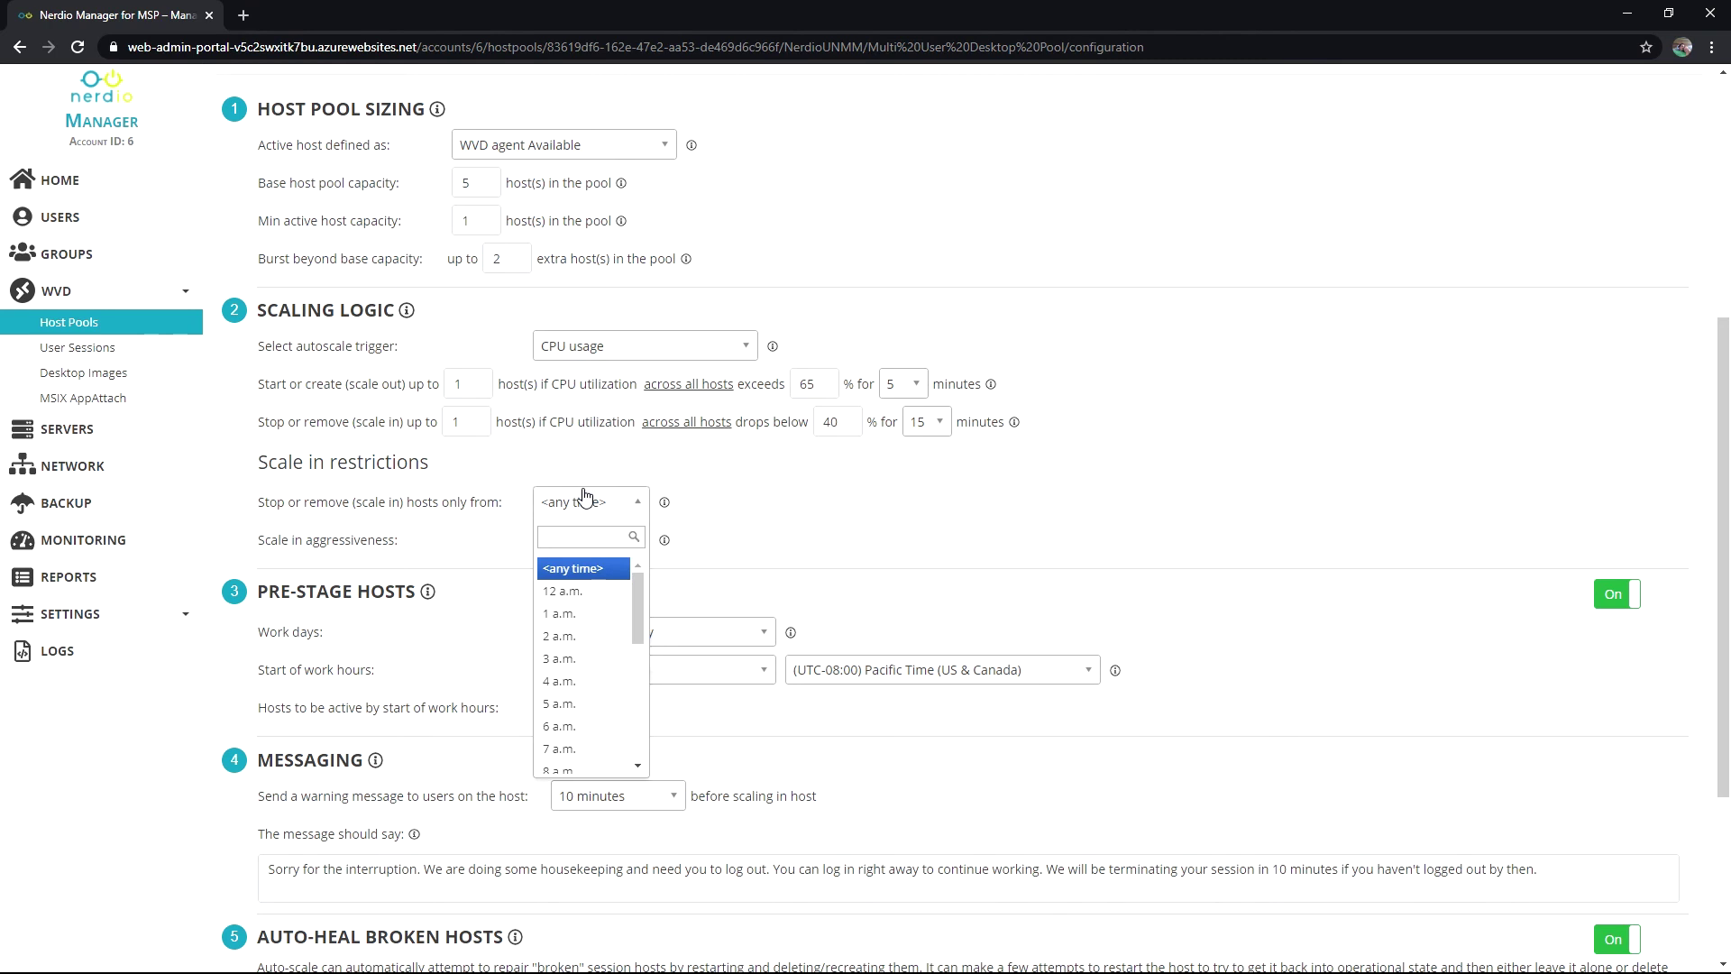
pyautogui.scroll(-5, 573, 709)
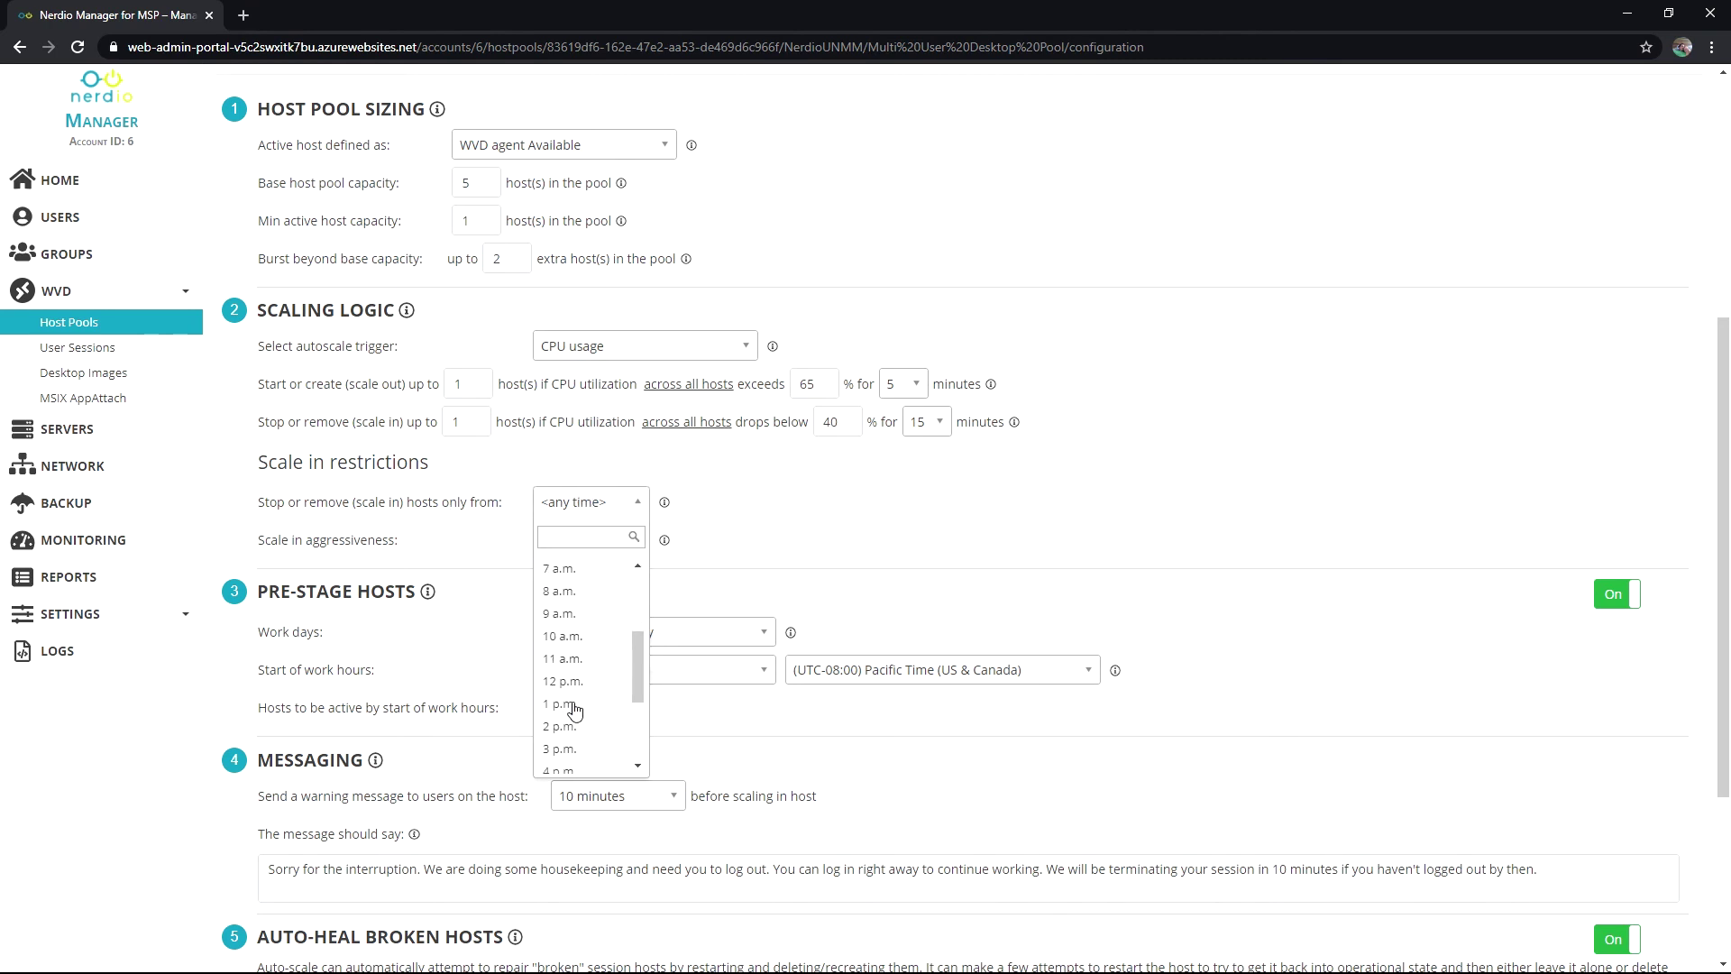
pyautogui.click(563, 673)
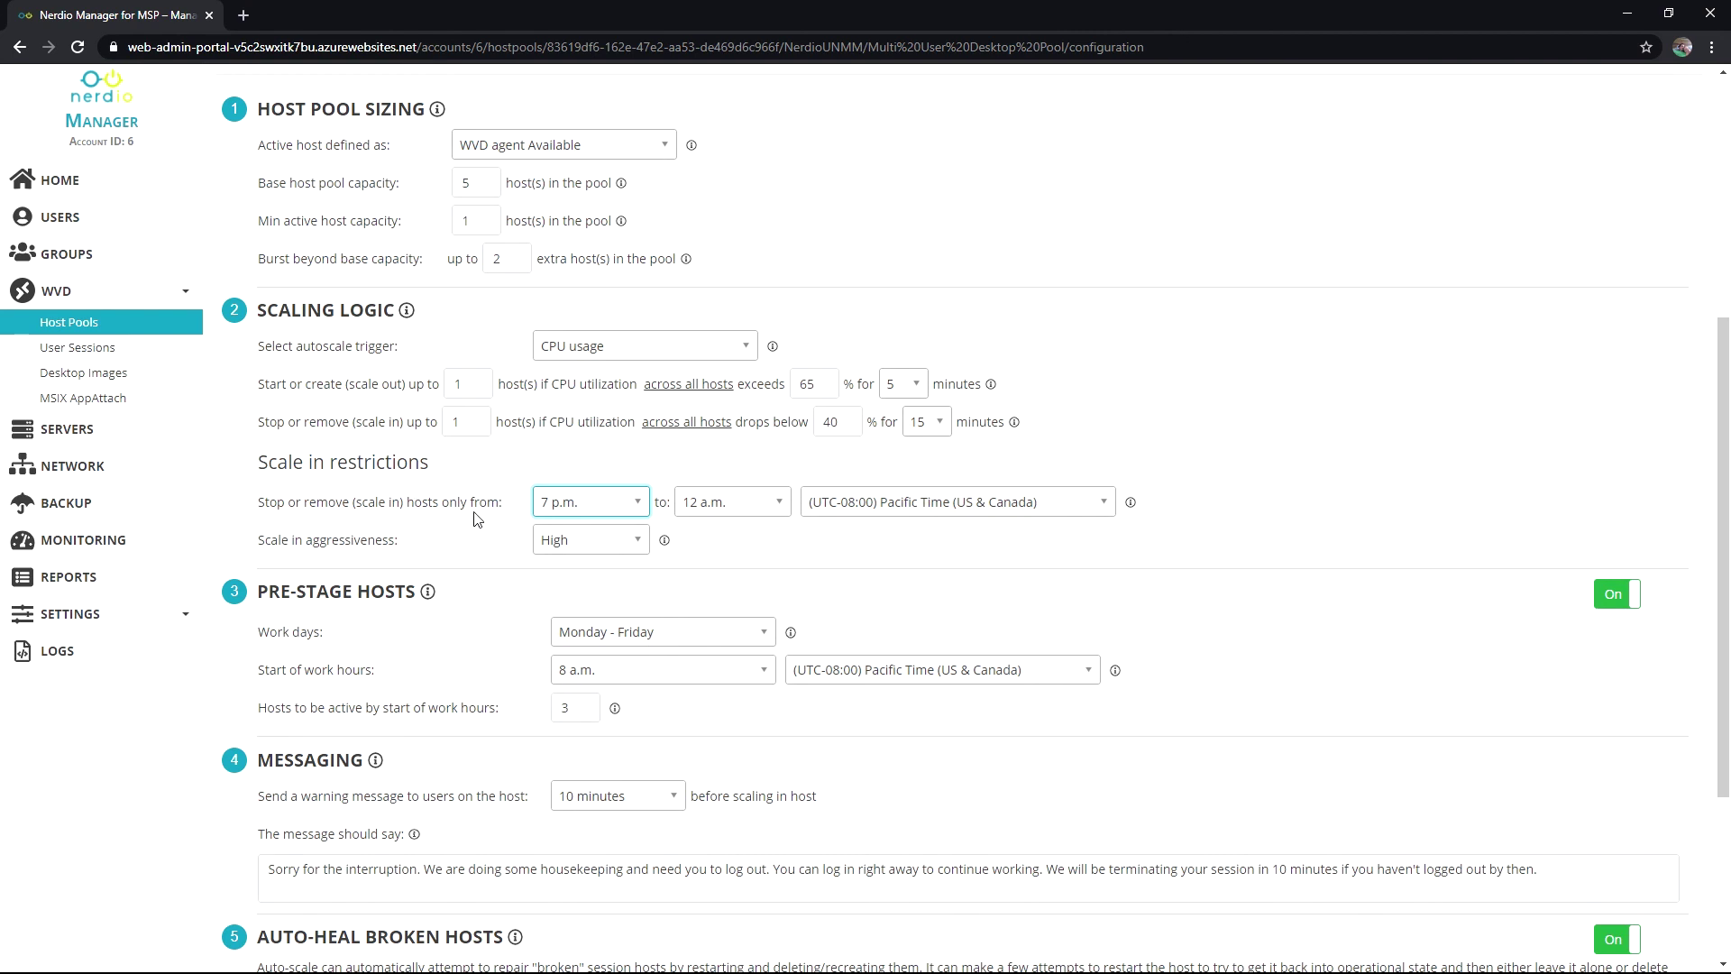
pyautogui.click(730, 503)
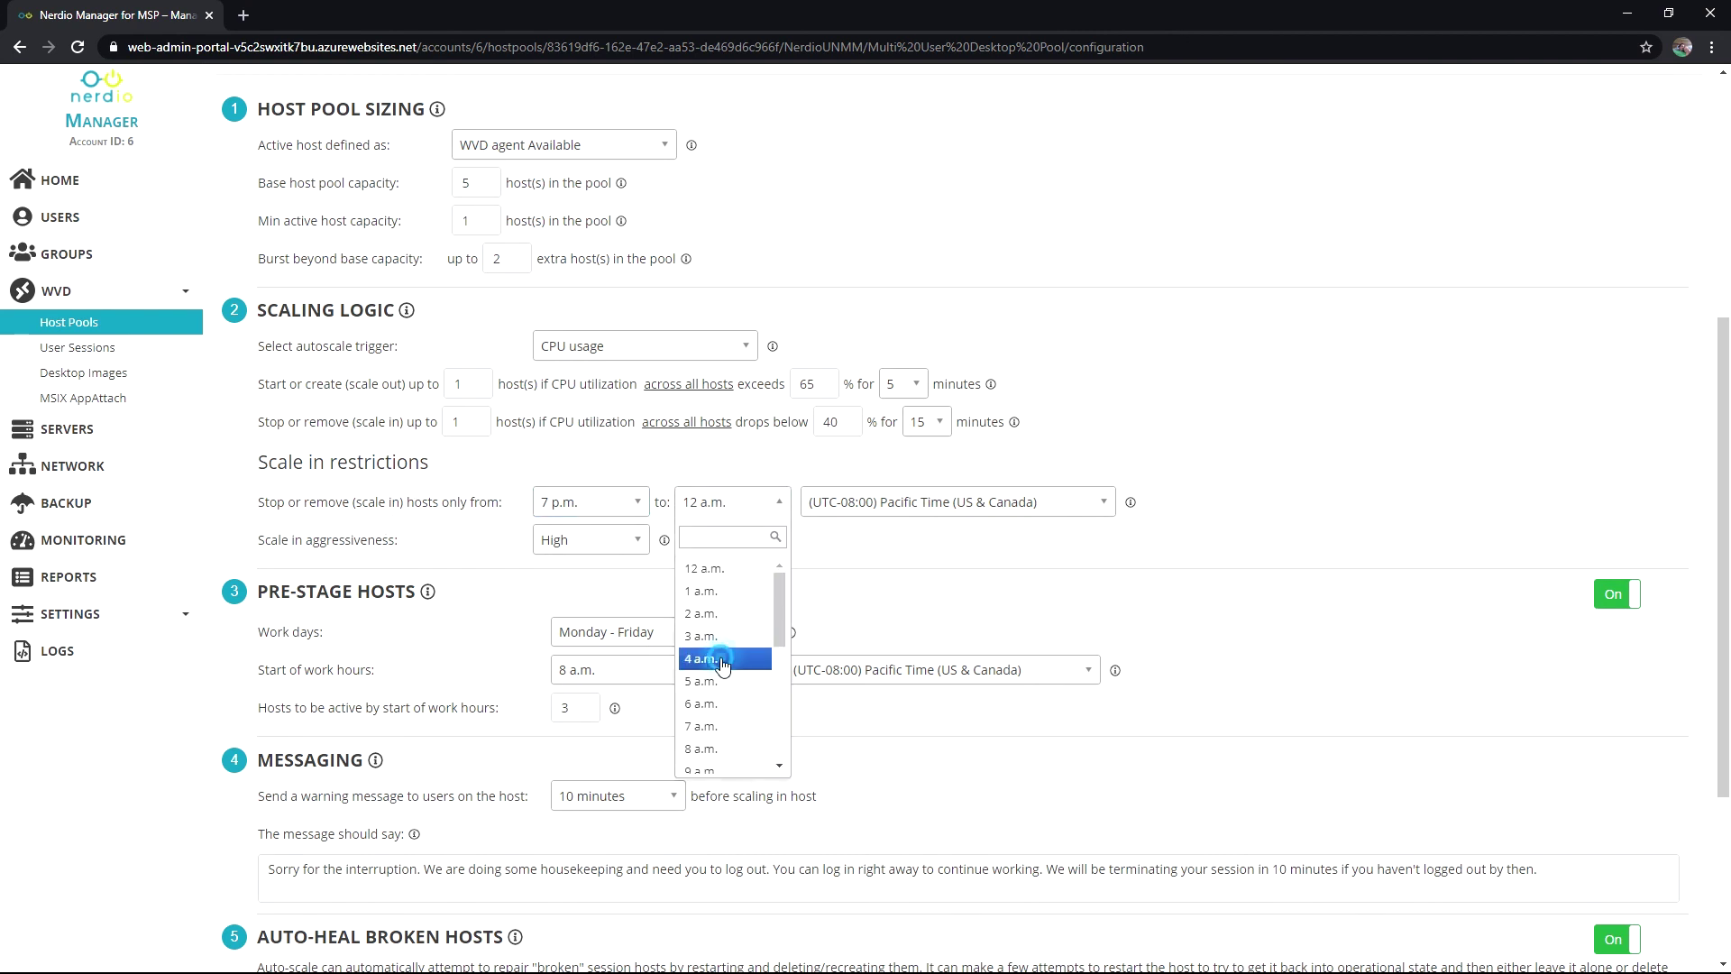
pyautogui.click(722, 662)
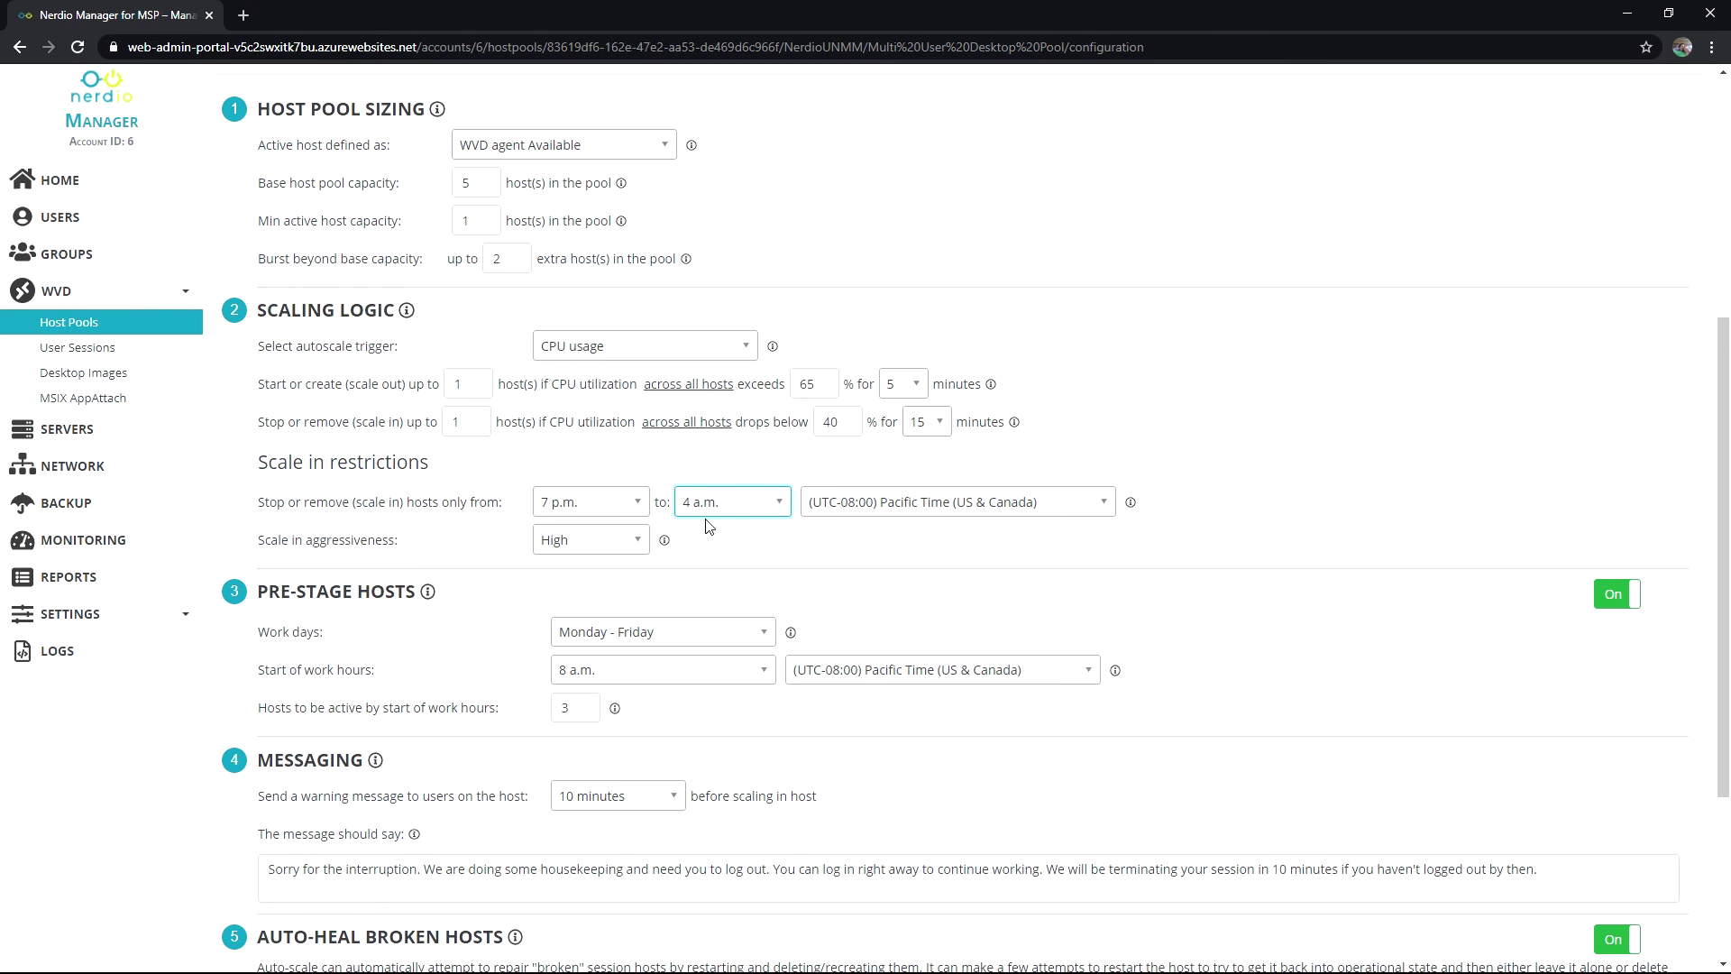
pyautogui.click(568, 715)
pyautogui.moveTo(822, 422); pyautogui.dragTo(866, 434)
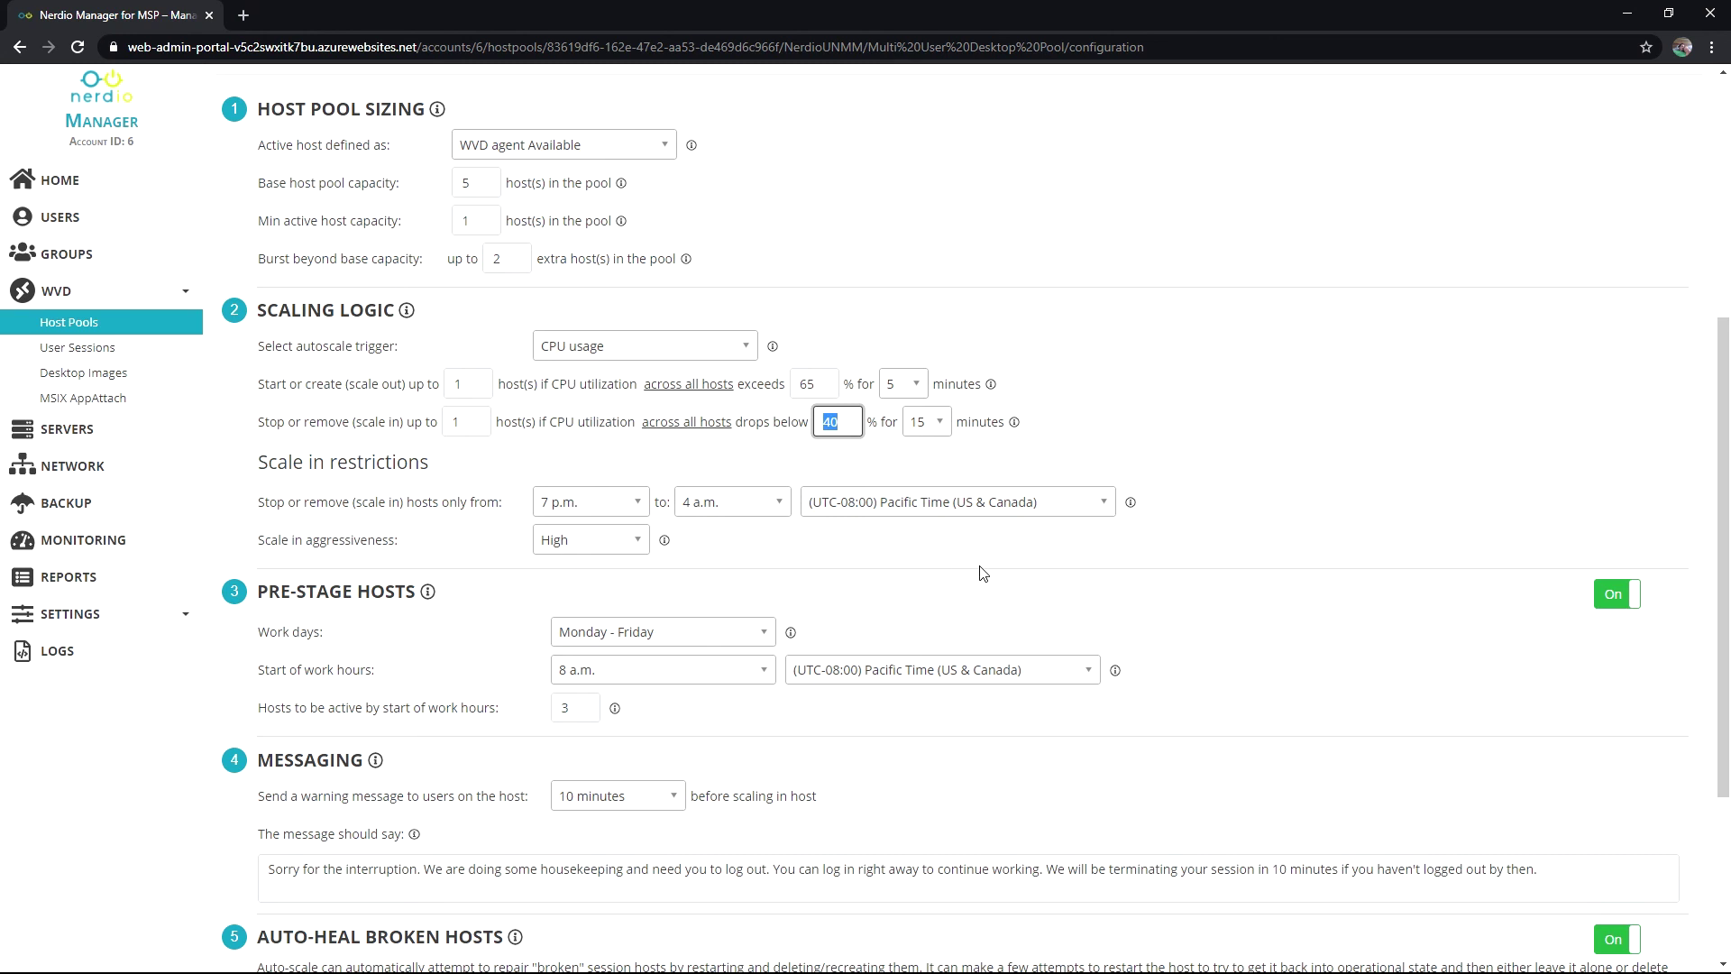
# Review the WVD agent status options under Auto-Heal Broken Hosts, keeping Unavailable selected.
pyautogui.scroll(-3, 982, 573)
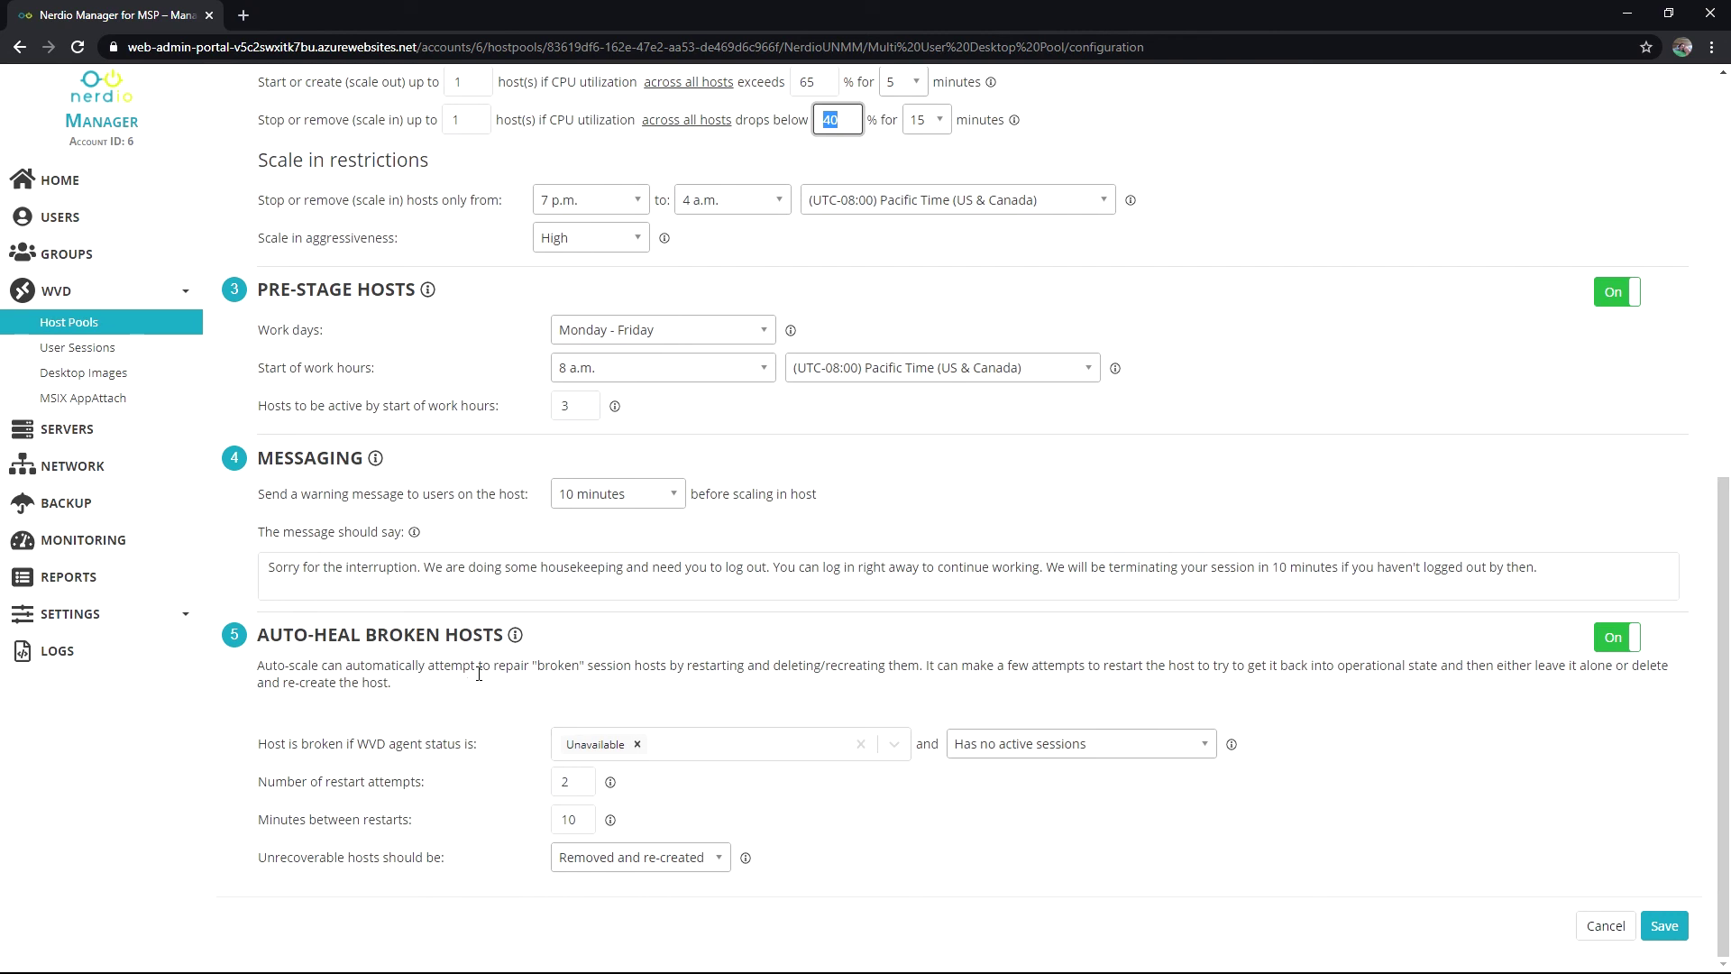
pyautogui.click(1617, 637)
pyautogui.click(698, 743)
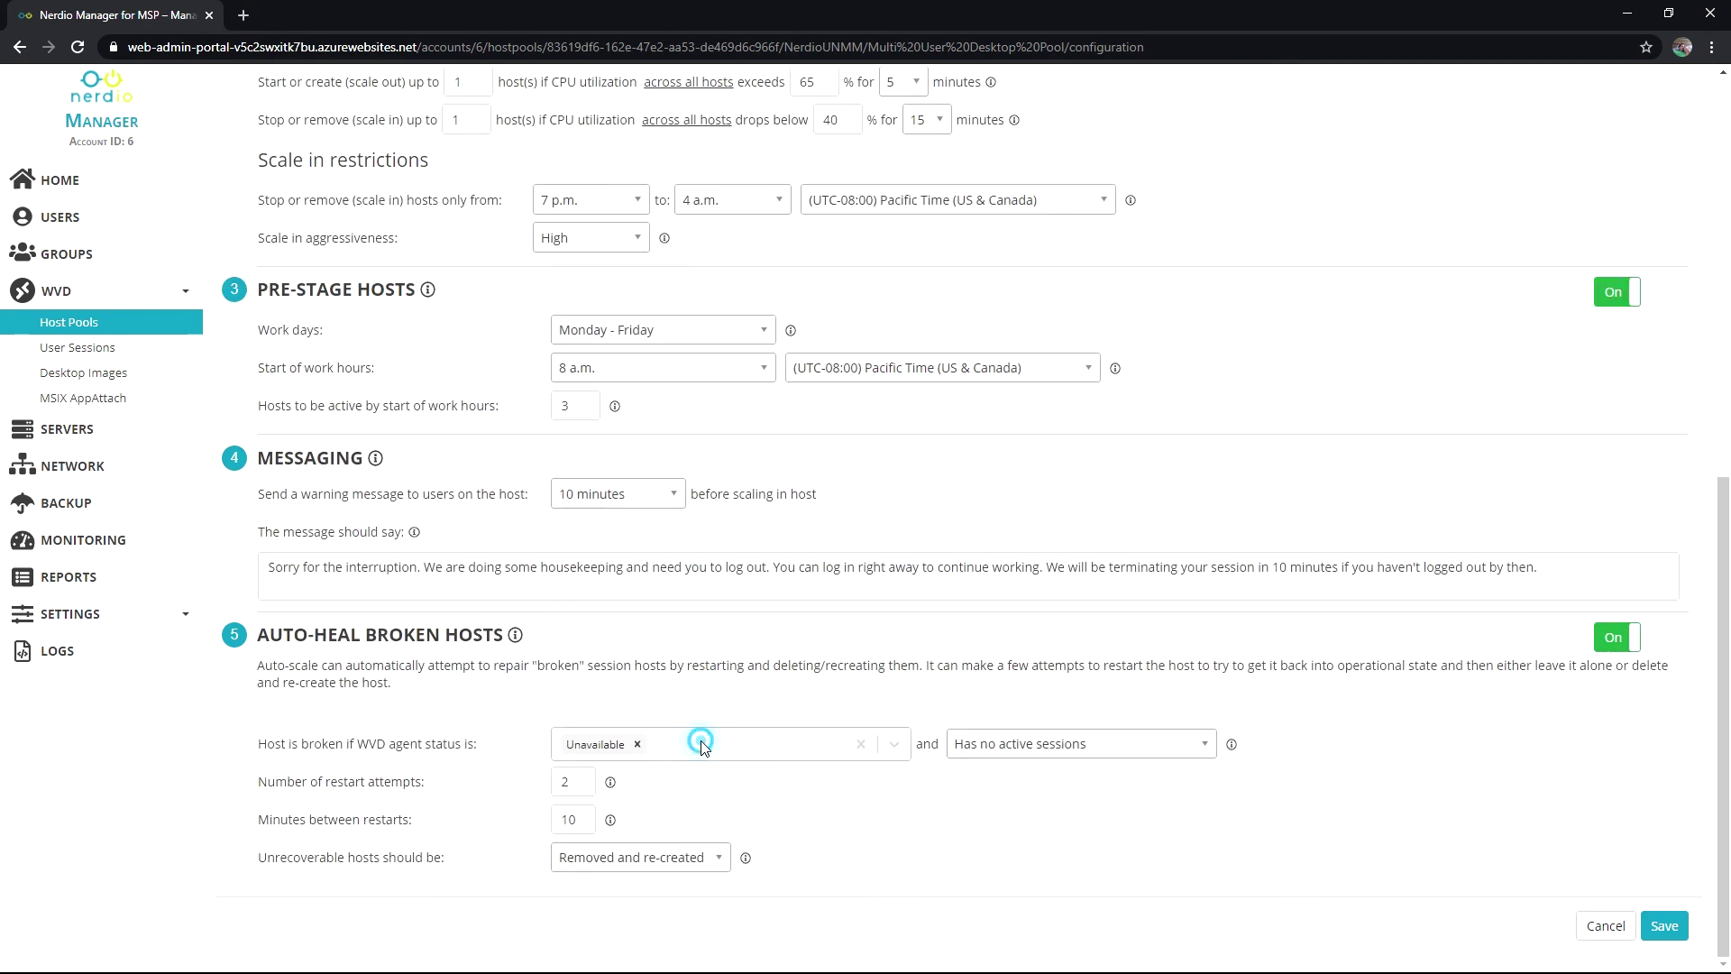
pyautogui.click(858, 853)
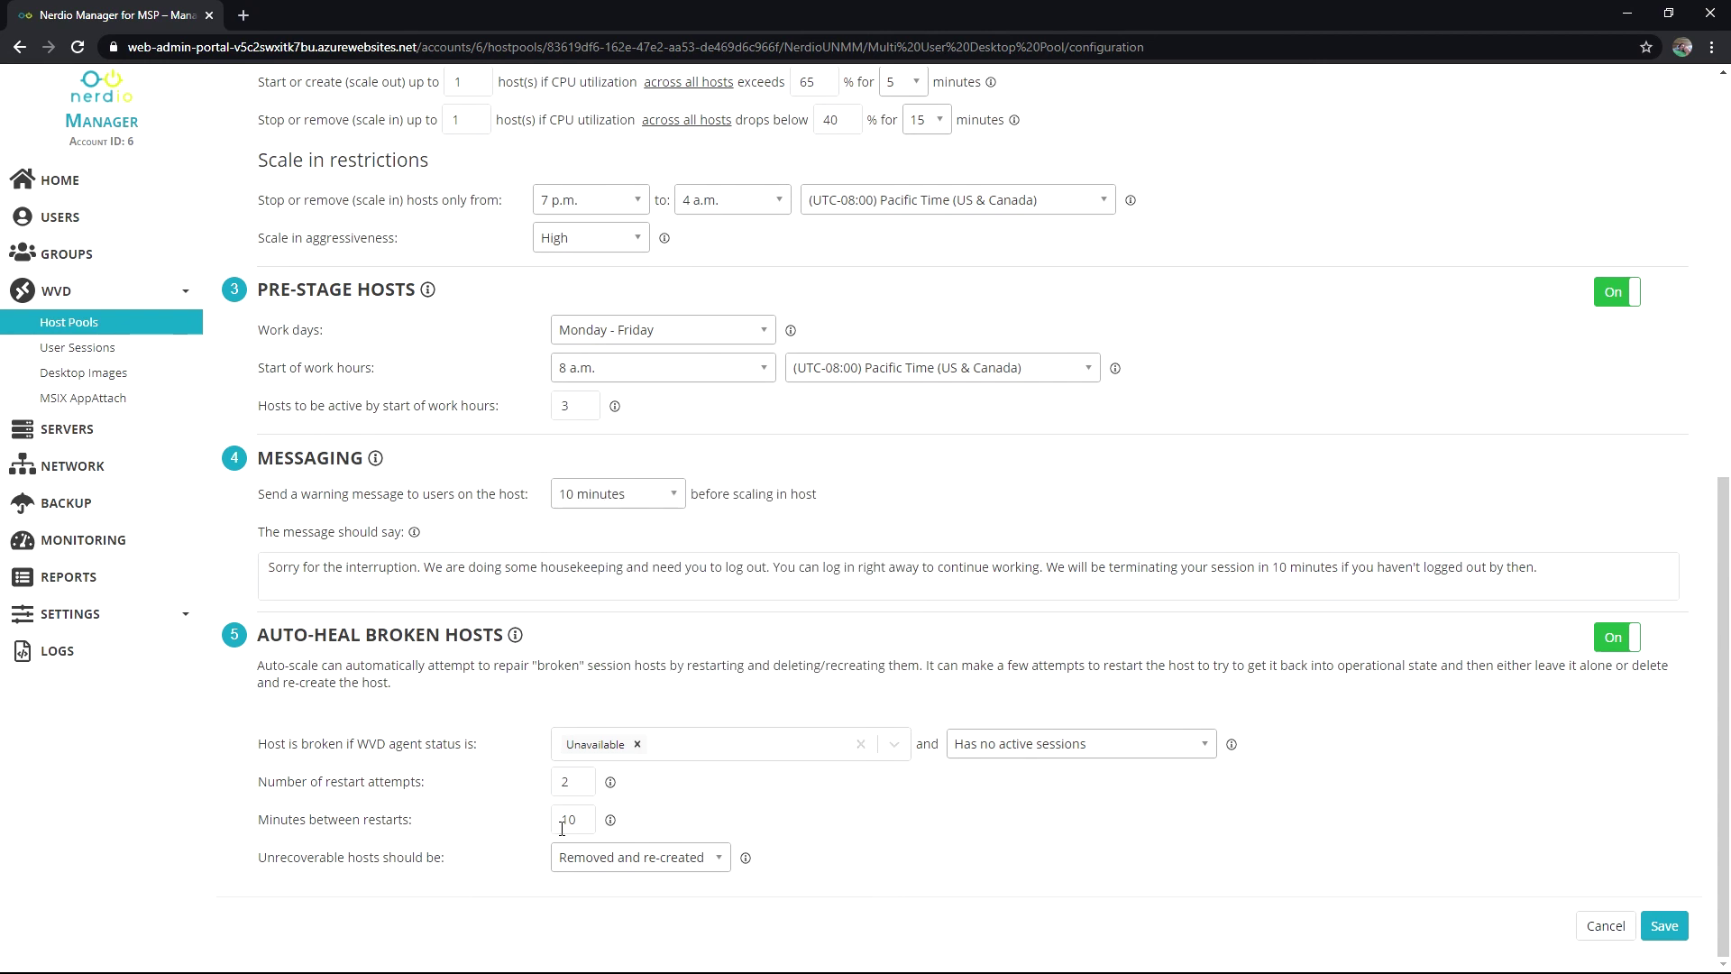